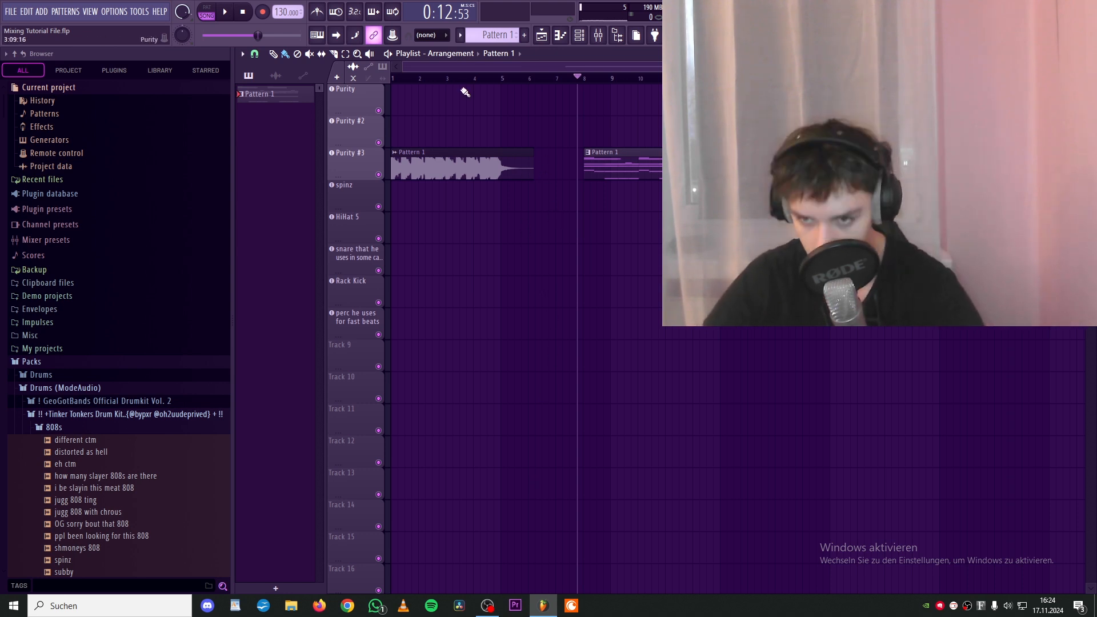
- Play the arrangement from several positions in the playlist to listen to the current mix
left_click_drag(429, 78, 422, 77)
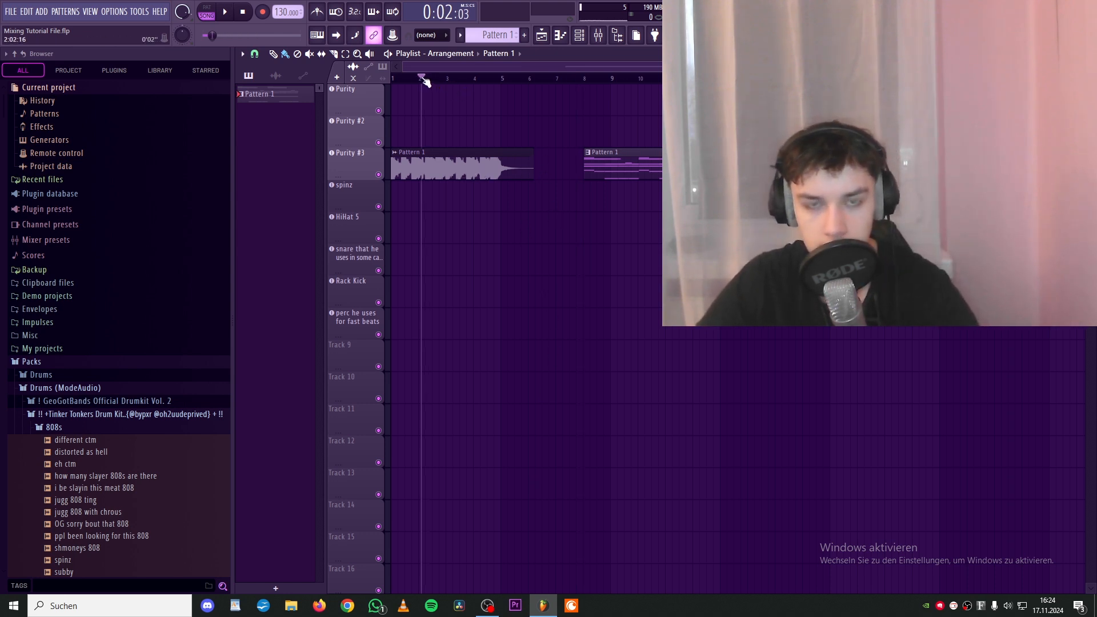
left_click(627, 78)
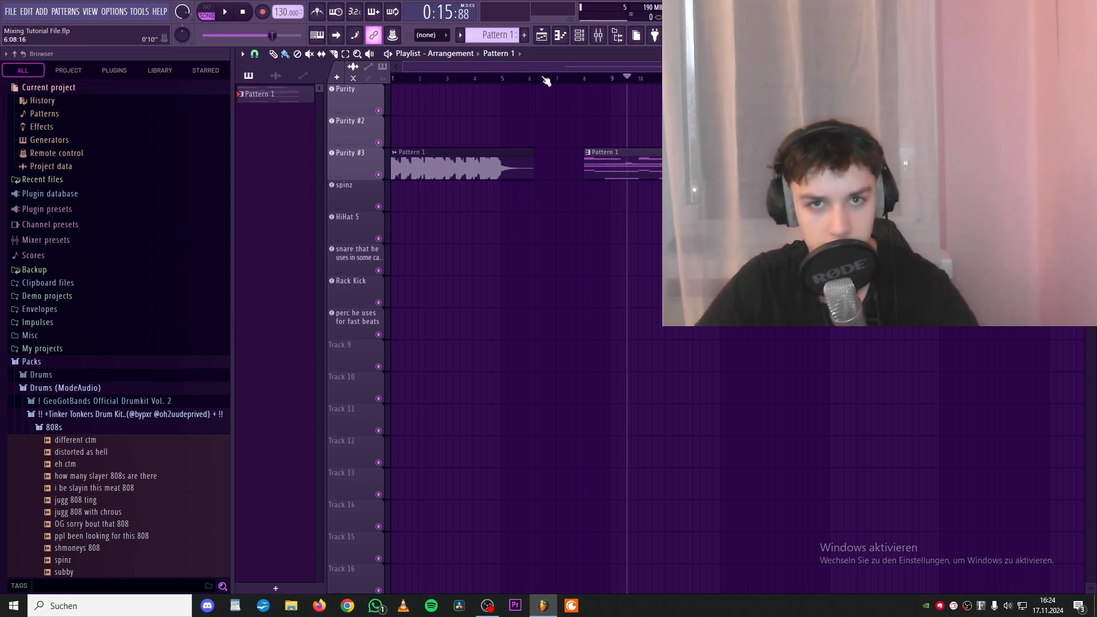
left_click(587, 78)
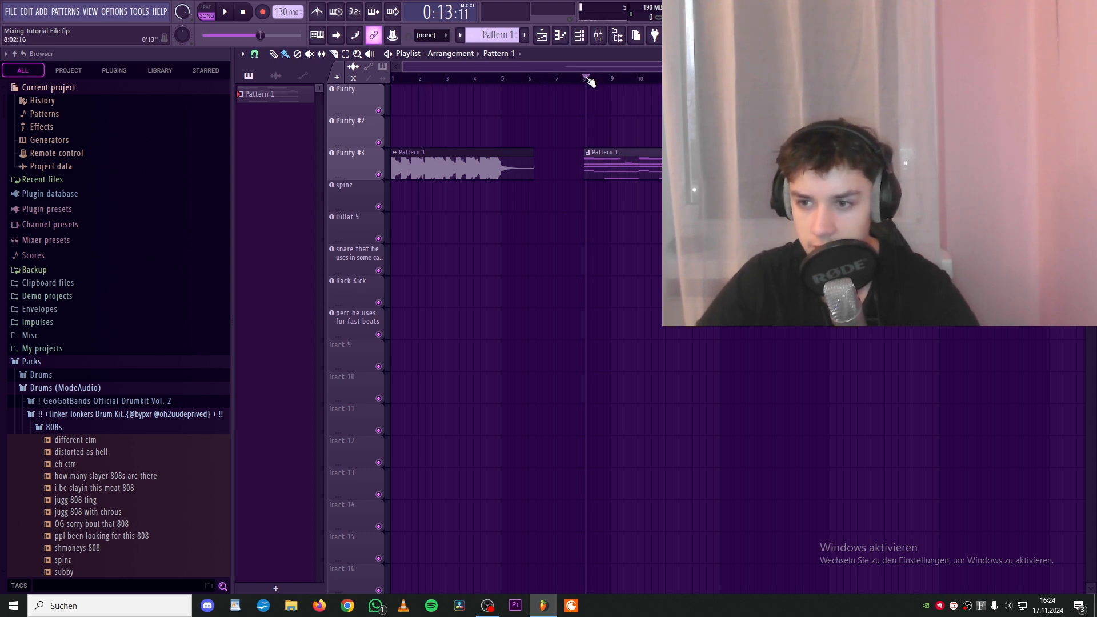
key("Home")
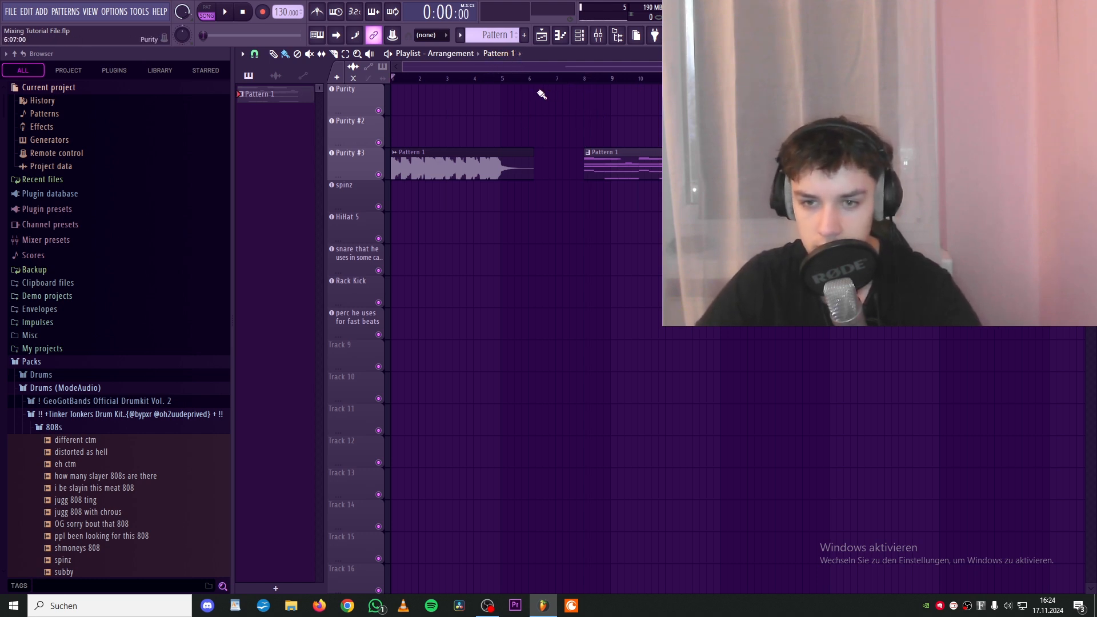
key("space")
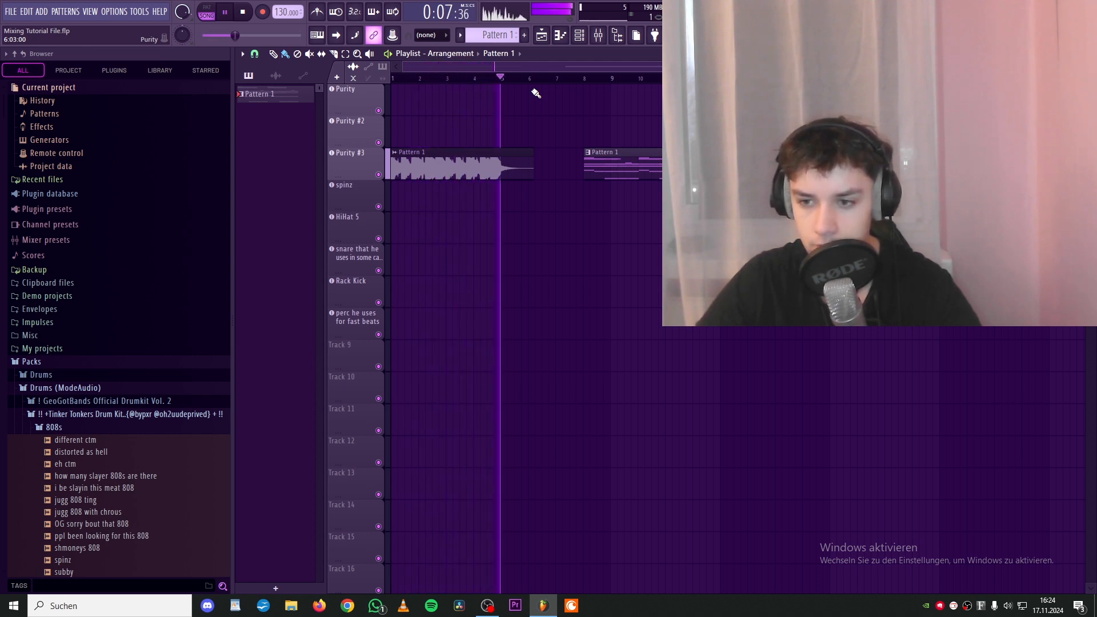
key("space")
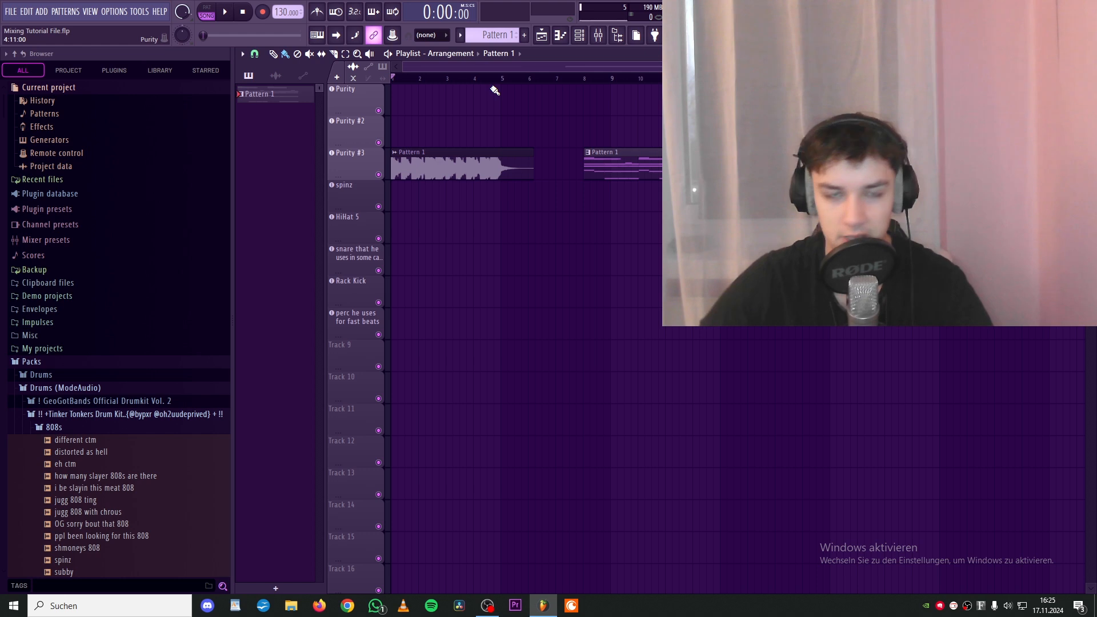
left_click(581, 78)
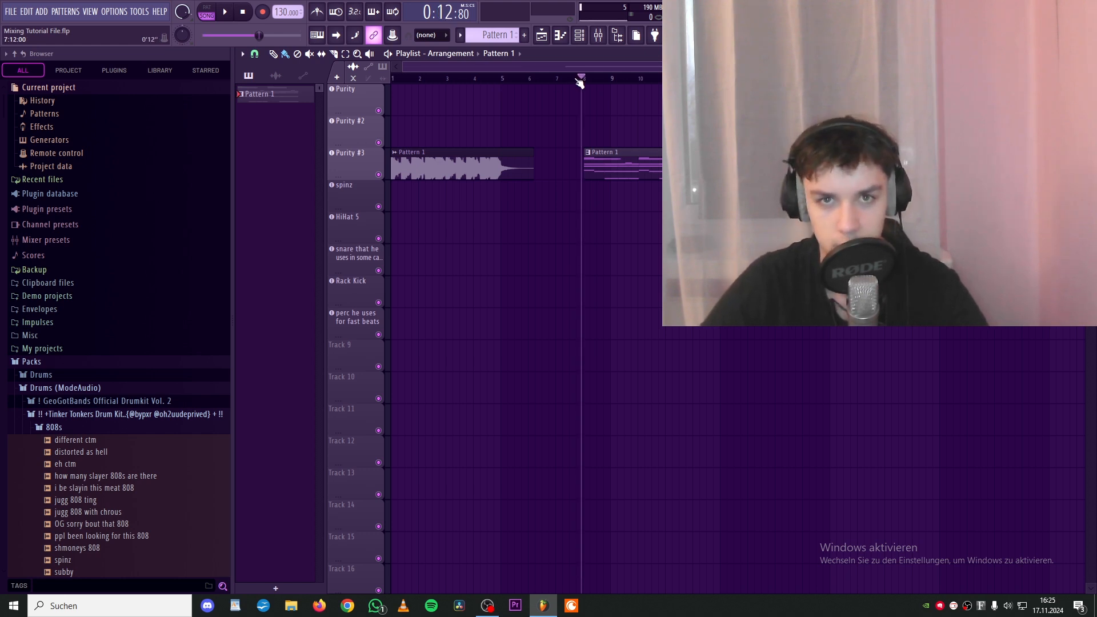
key("space")
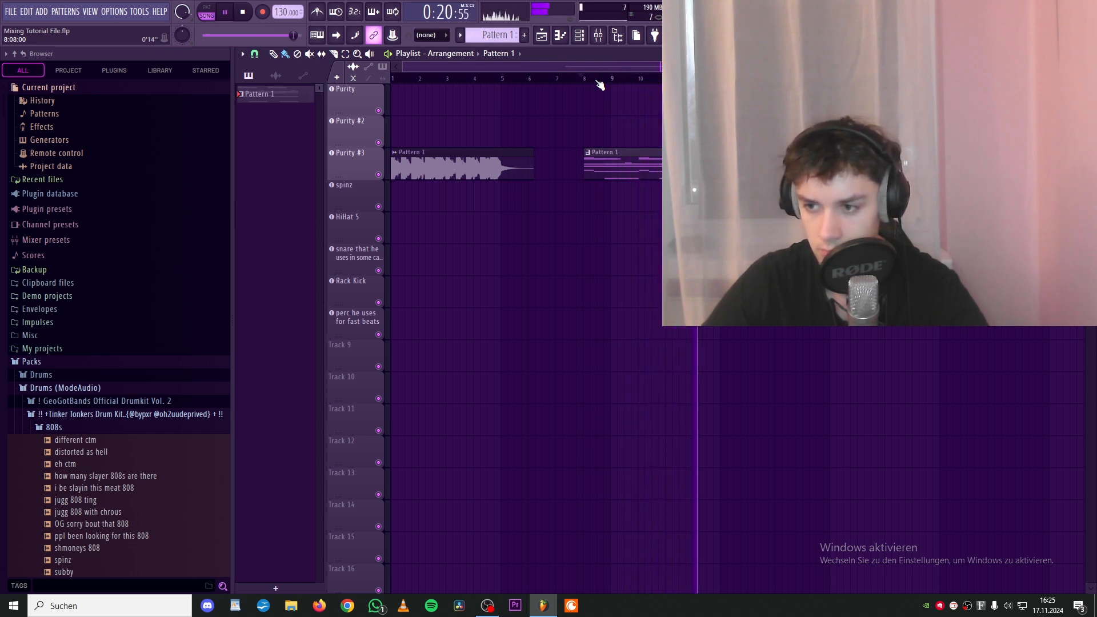
key("space")
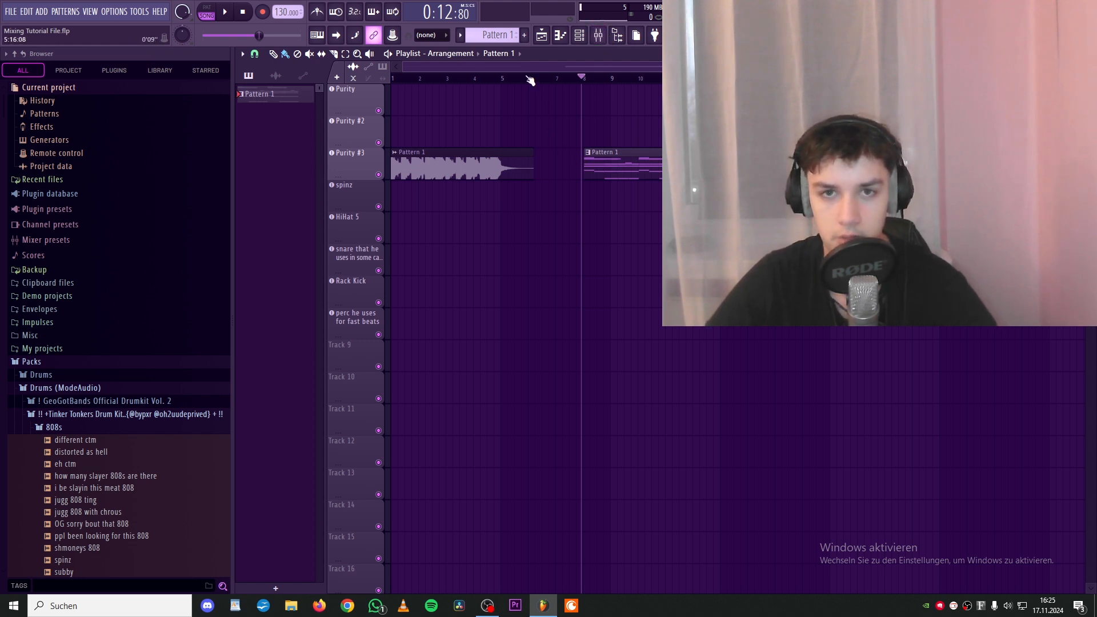
- Open the Purity pattern in the piano roll and channel rack, then open the mixer
double_click(604, 156)
left_click(585, 41)
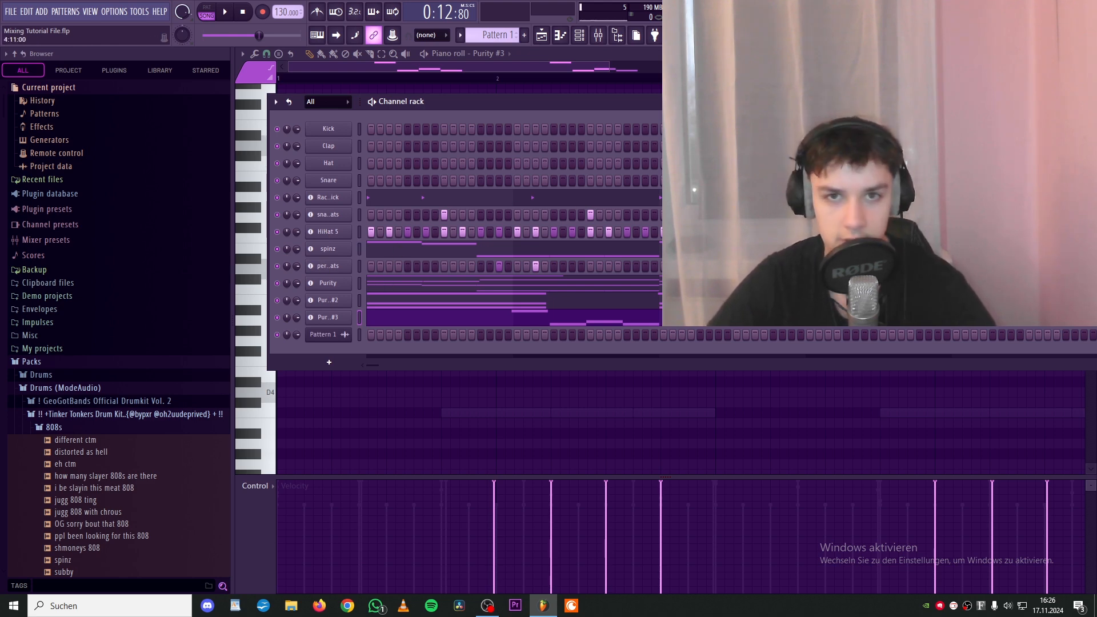
right_click(340, 232)
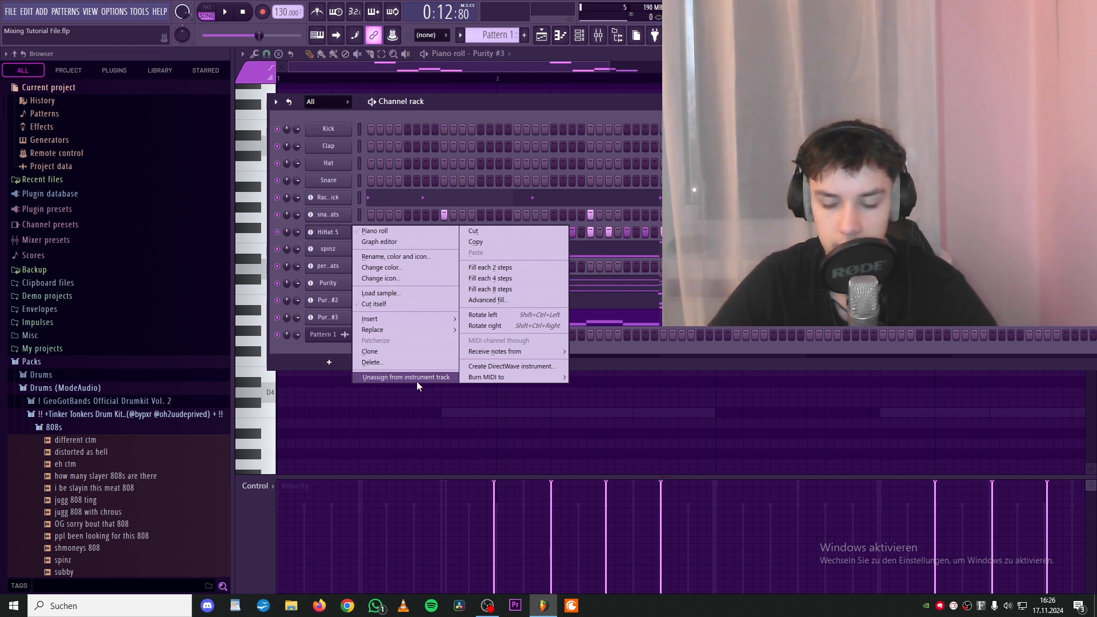
left_click(611, 36)
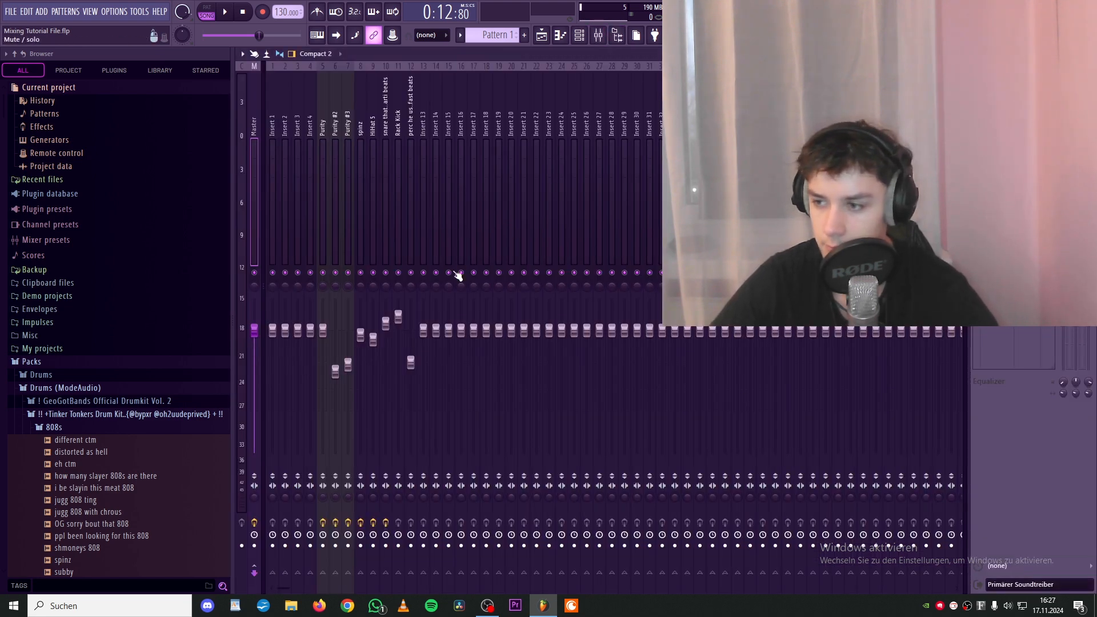
- Select mixer insert 19 and load Fruity Parametric EQ 2 into its first effect slot
left_click(499, 217)
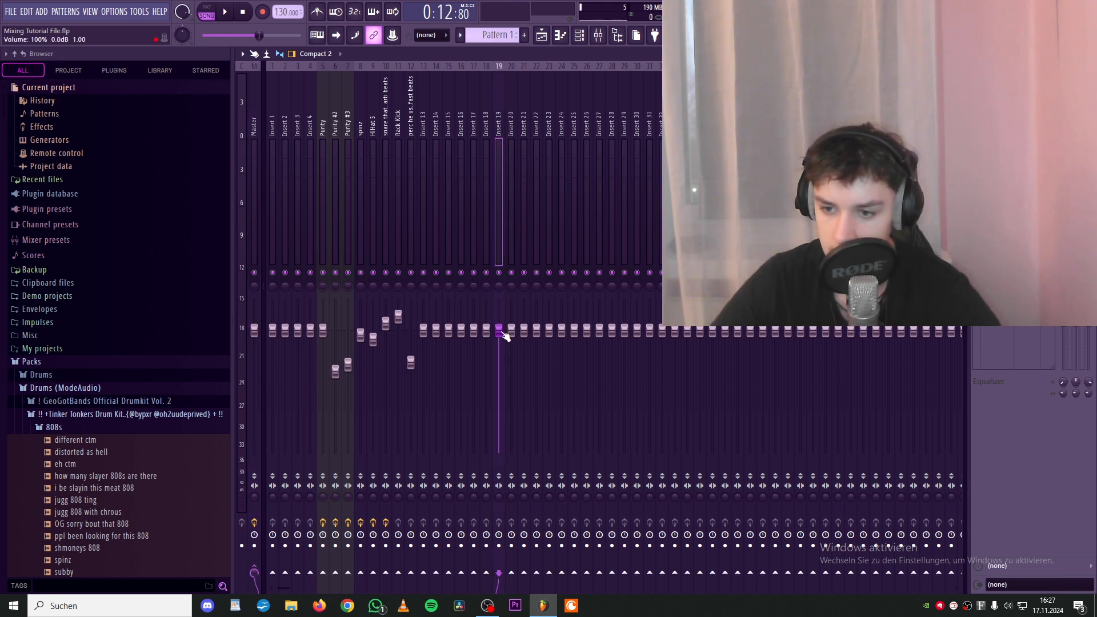
mouse_move(499, 330)
left_mouse_down()
mouse_move(498, 379)
mouse_move(498, 330)
left_mouse_up()
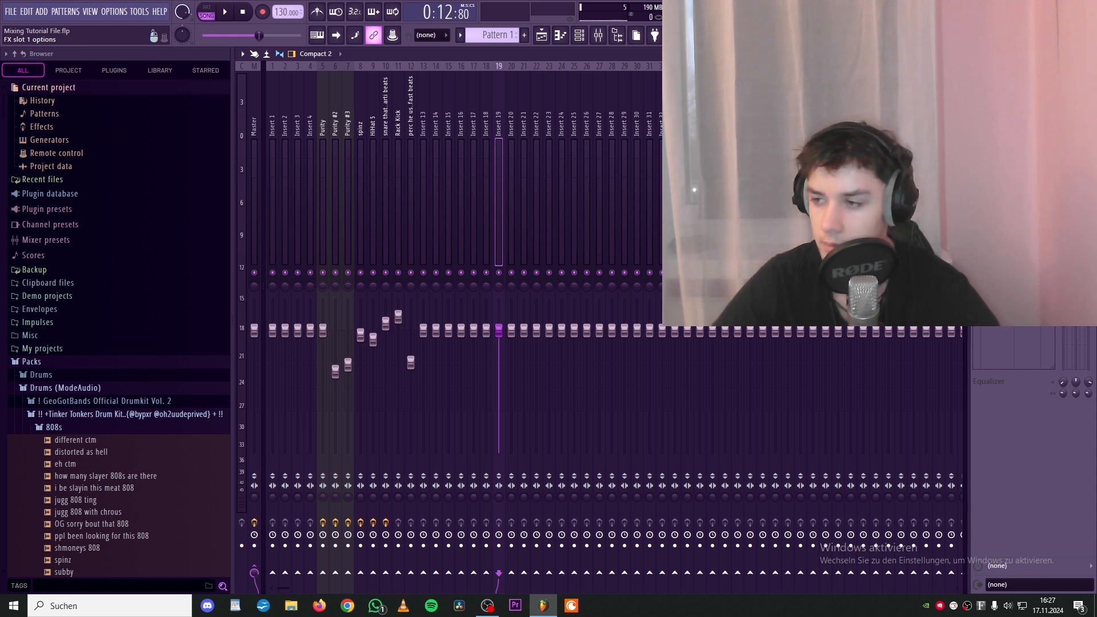
left_click(978, 92)
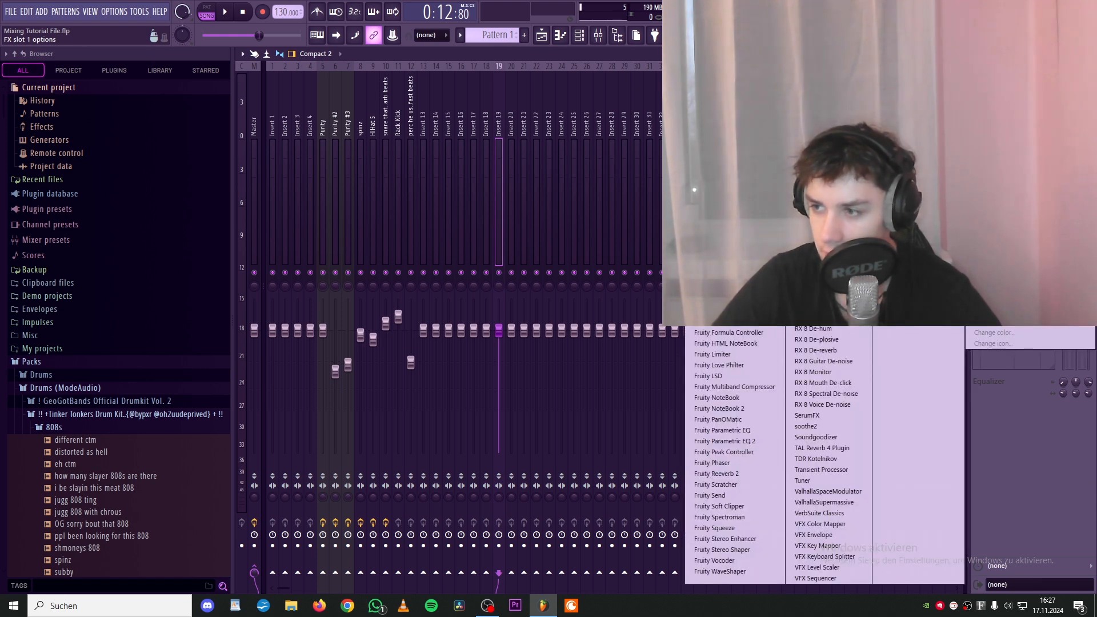
left_click(742, 441)
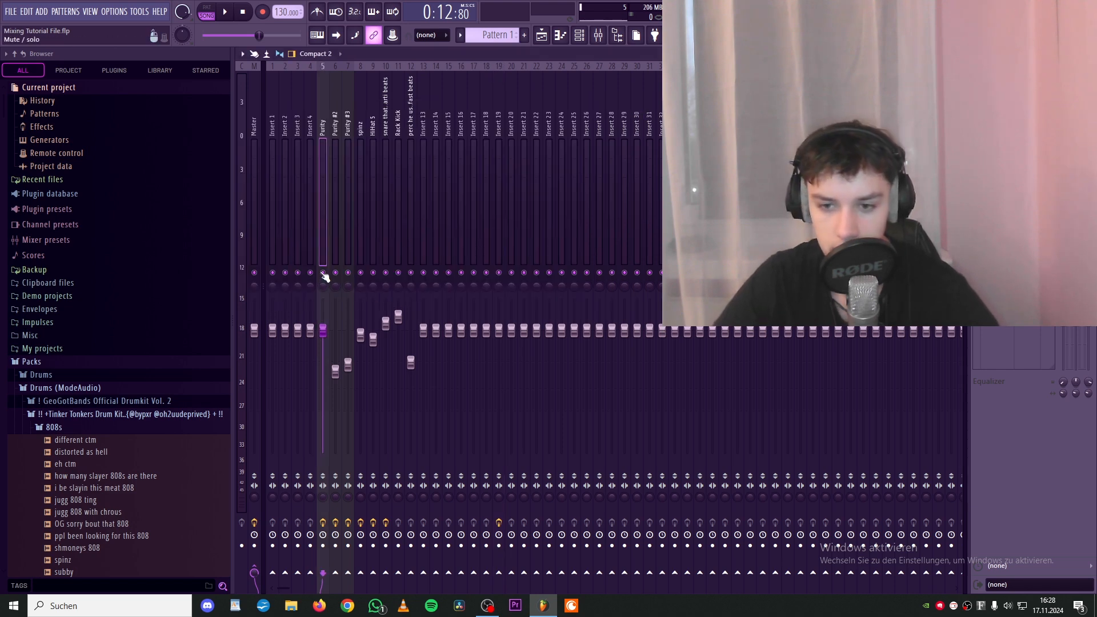
- Select the Purity mixer insert, open its Parametric EQ 2 and listen to it during playback
right_click(323, 272)
key("space")
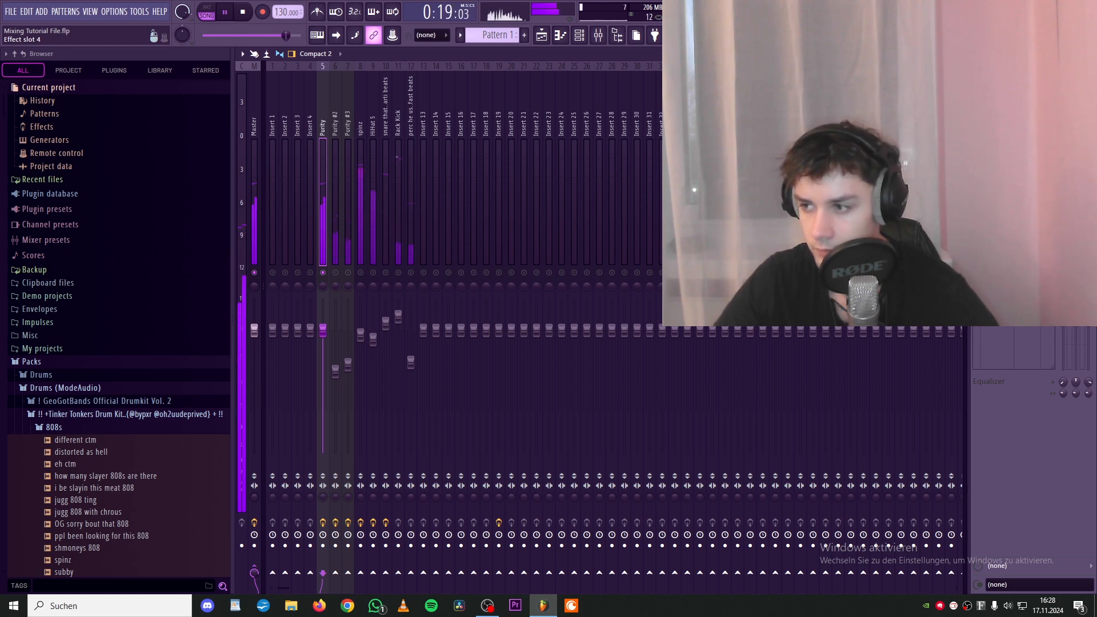
key("space")
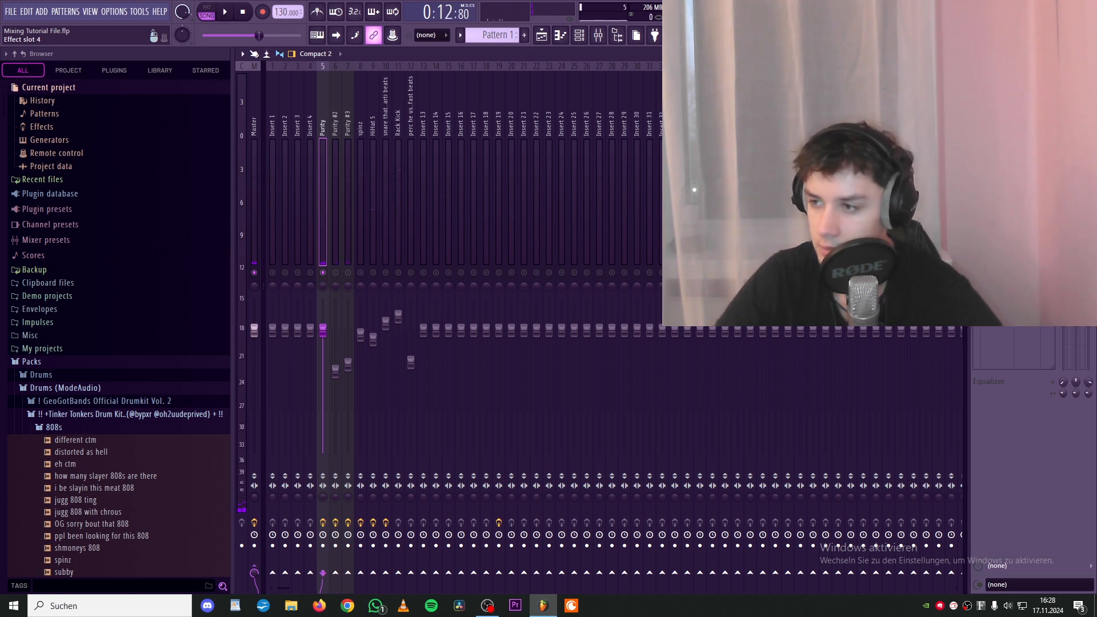
left_click(1028, 146)
key("space")
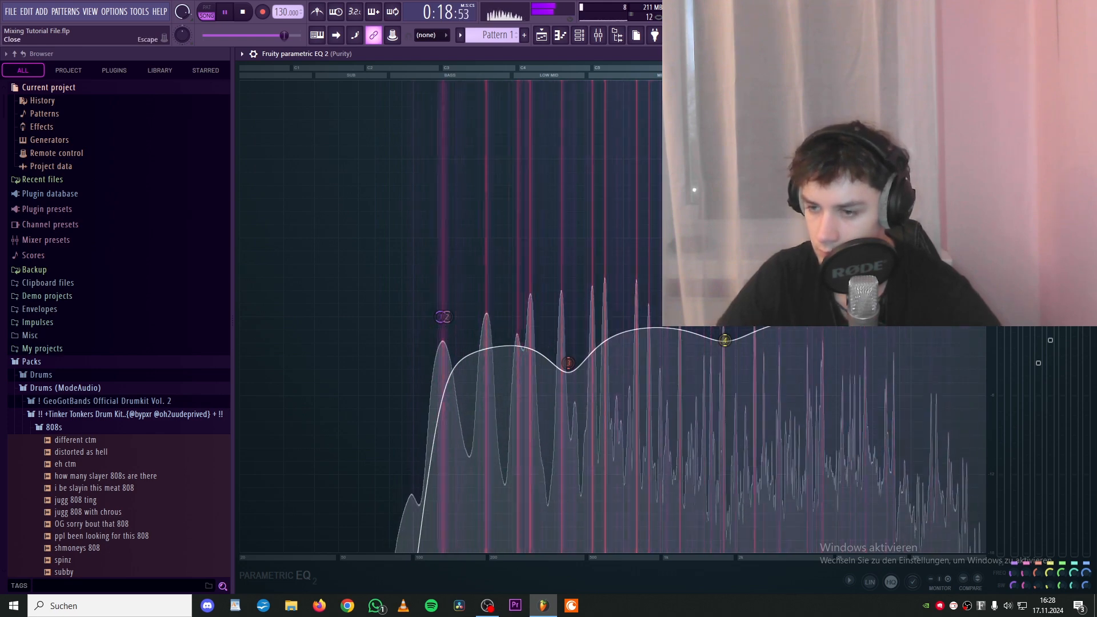
key("space")
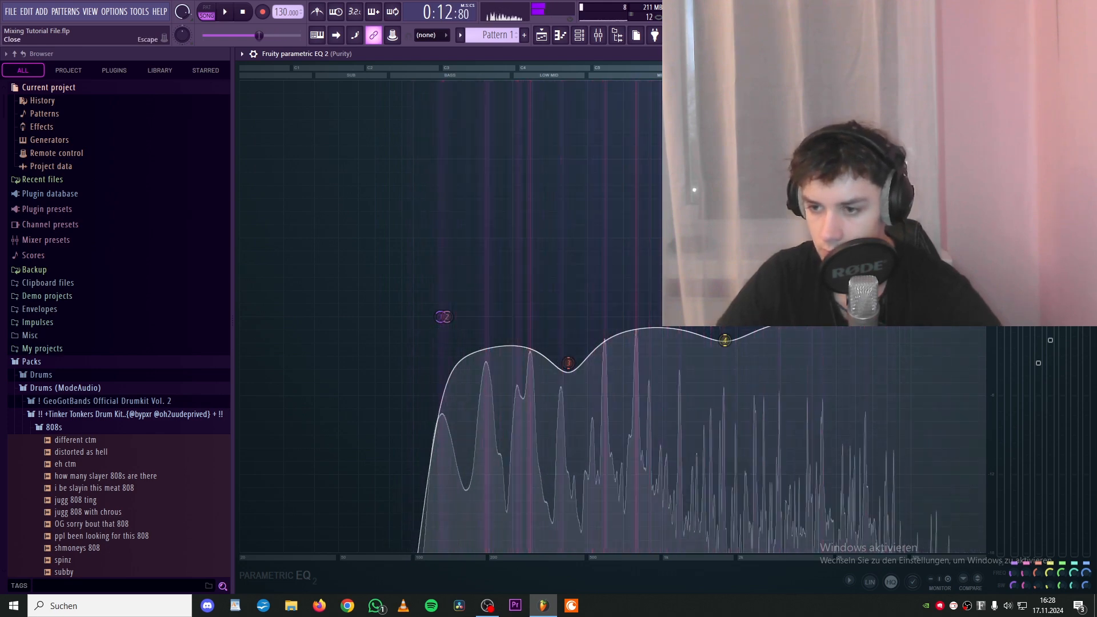
- Reset the Purity EQ to a flat curve and set band 1's high-pass slope to Steep 6
left_click(1088, 54)
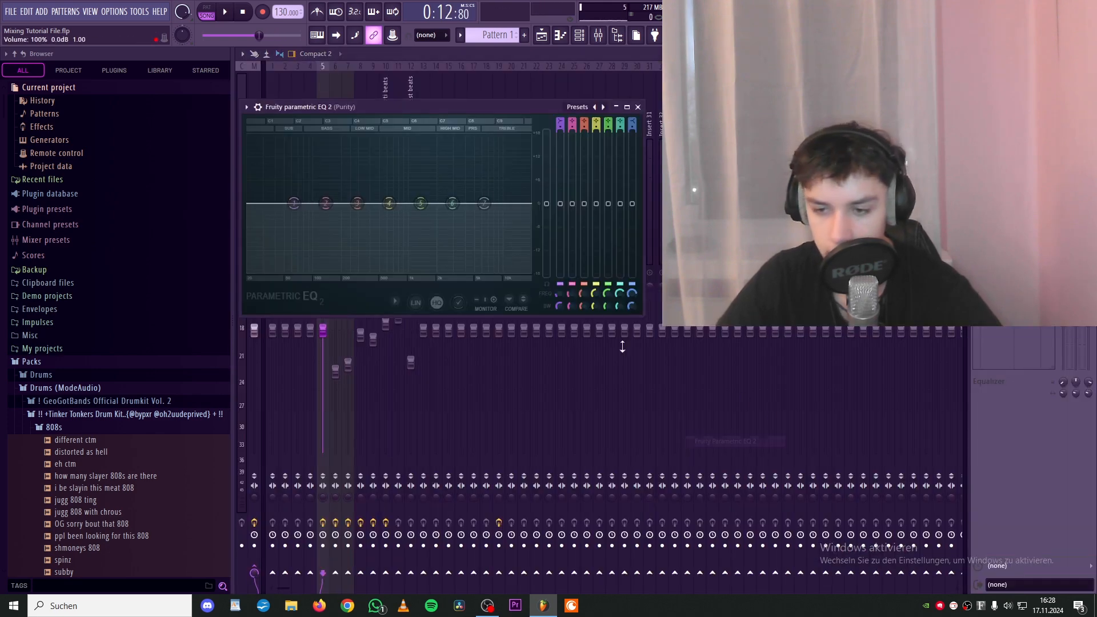
left_click(626, 108)
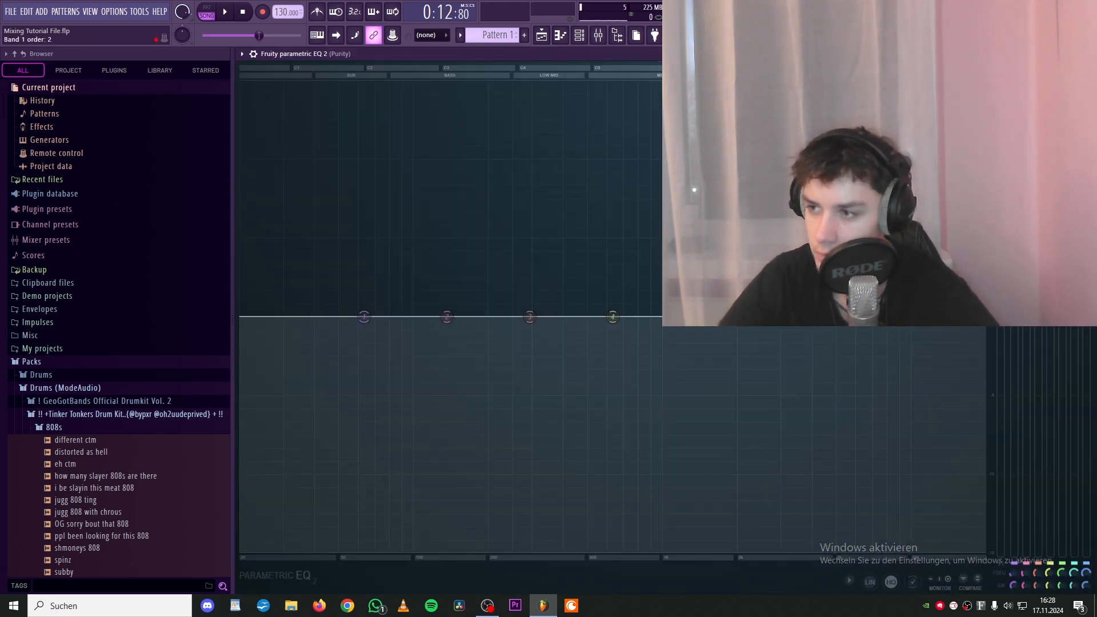
scroll(1014, 563, "down", 2)
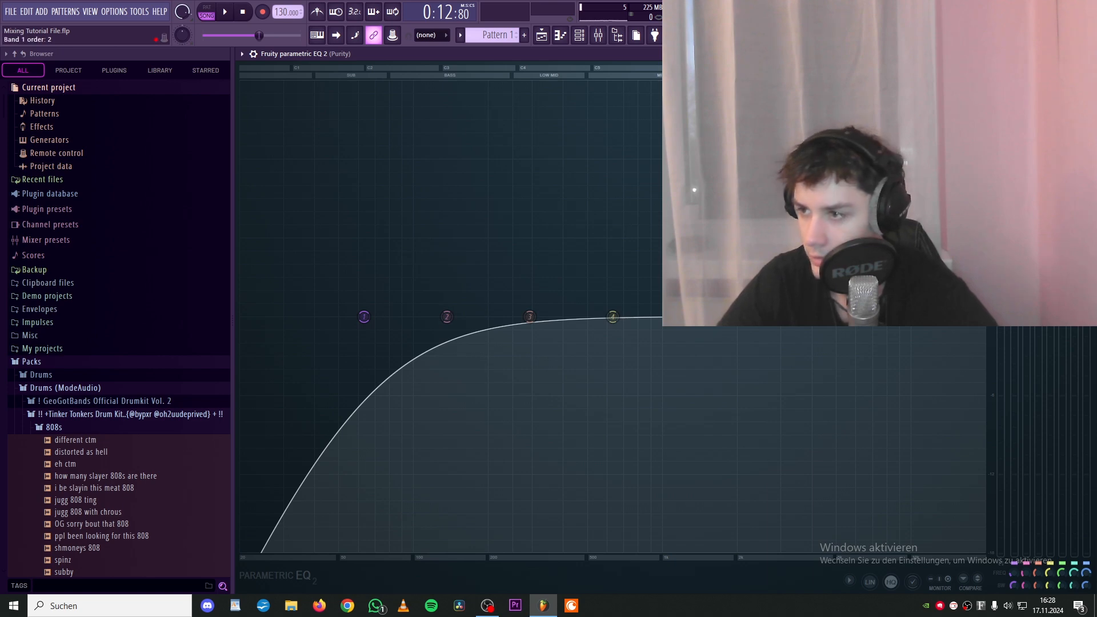
scroll(1001, 83, "up", 2)
scroll(1001, 82, "down", 1)
scroll(1008, 83, "down", 1)
scroll(1008, 83, "up", 3)
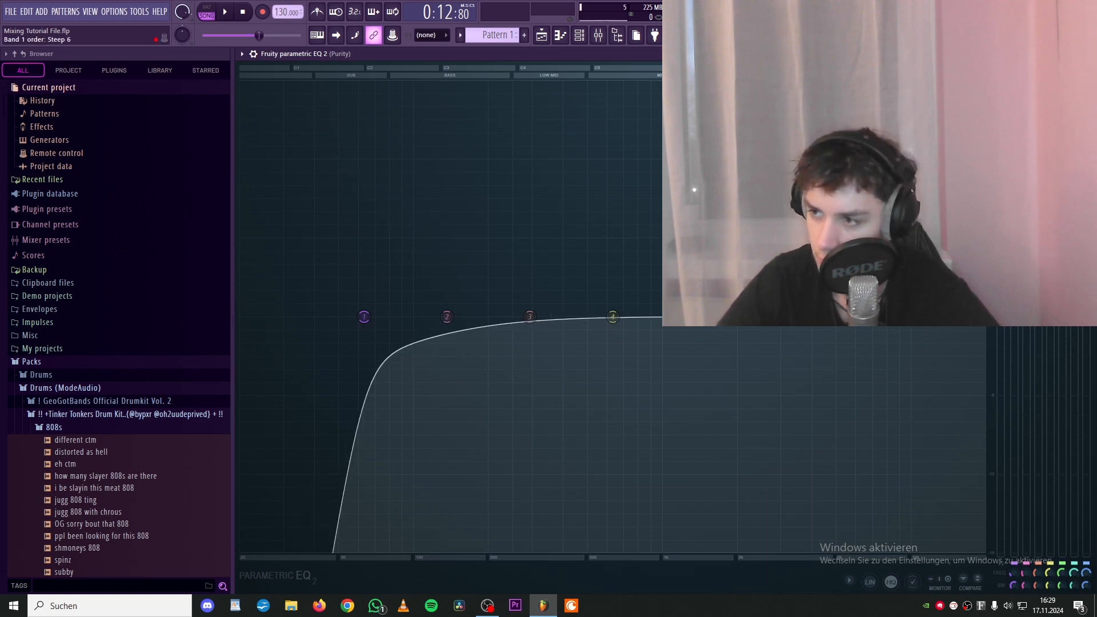
- Raise the high-pass cutoff and add a narrow band 5 cut of about 2 dB near 1571 Hz
left_click_drag(363, 316, 434, 316)
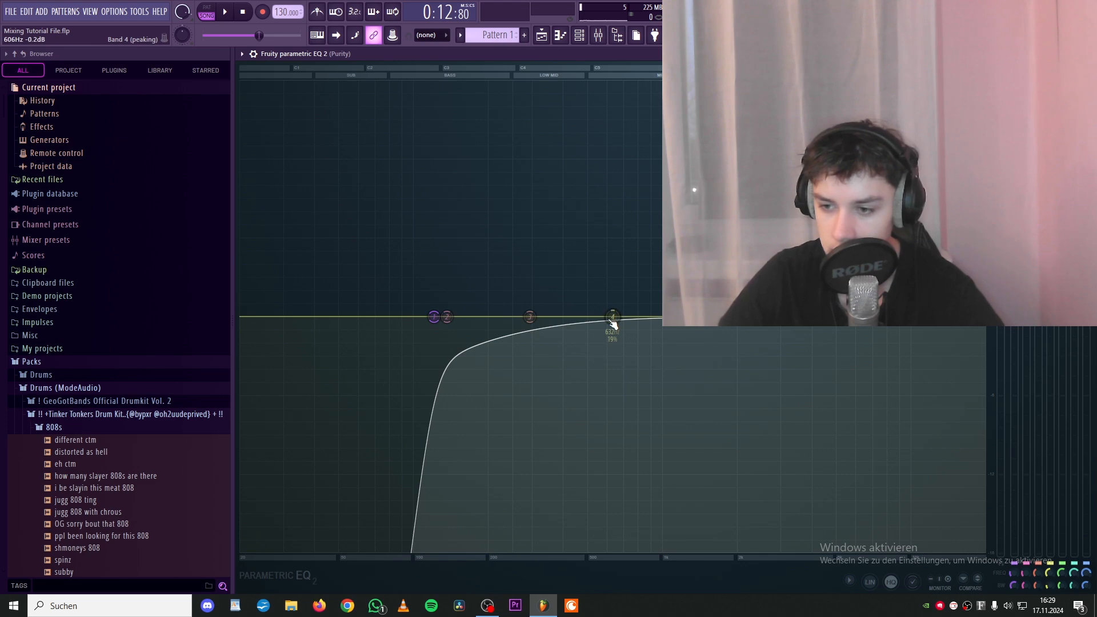
left_click_drag(726, 316, 705, 341)
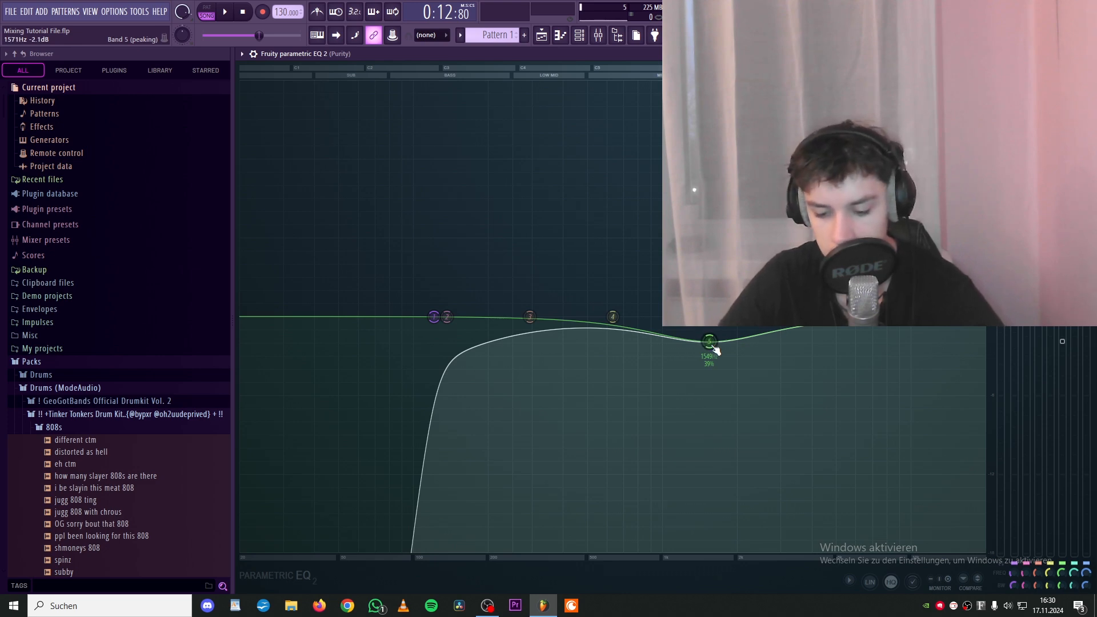
scroll(716, 350, "down", 10)
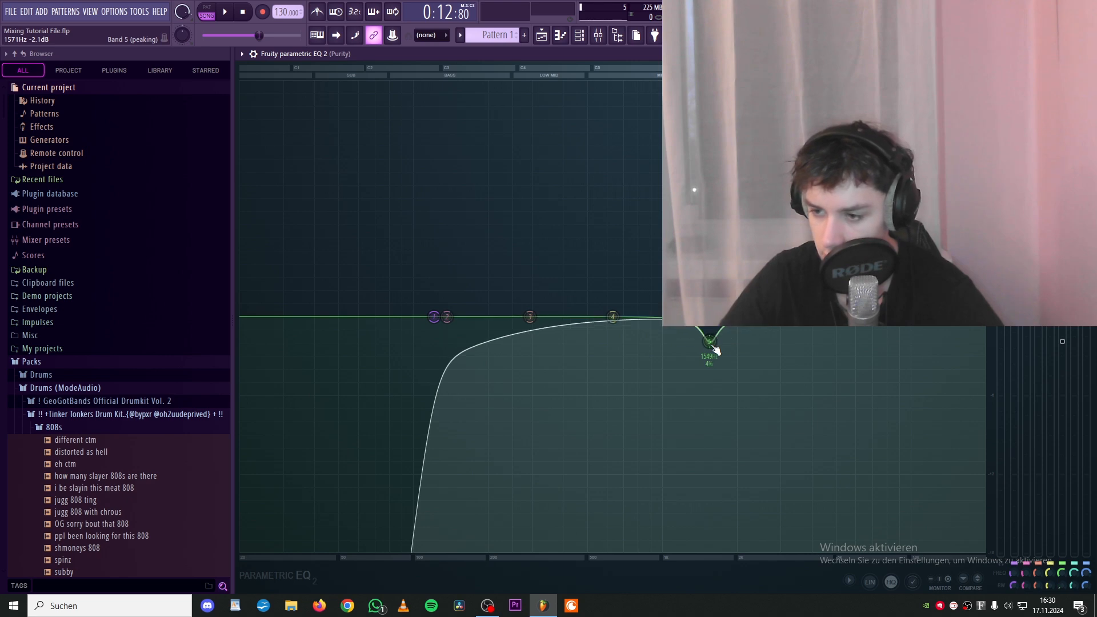
- Reshape the upper bands, boosting band 7's high shelf about 5.6 dB near 4277 Hz
left_click_drag(709, 341, 704, 168)
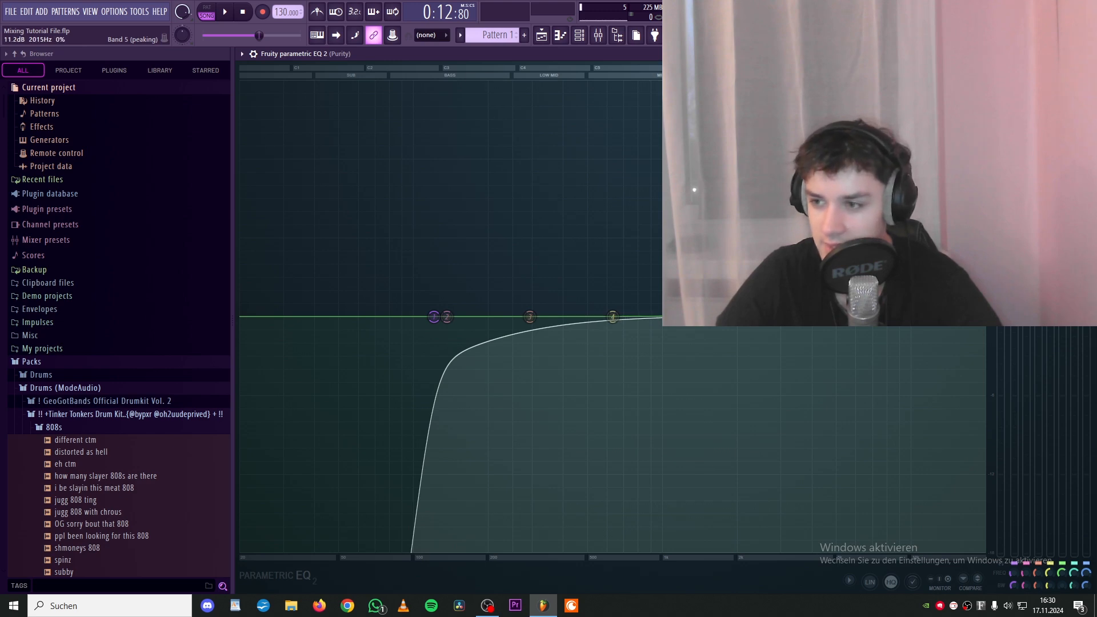
left_click_drag(774, 283, 731, 446)
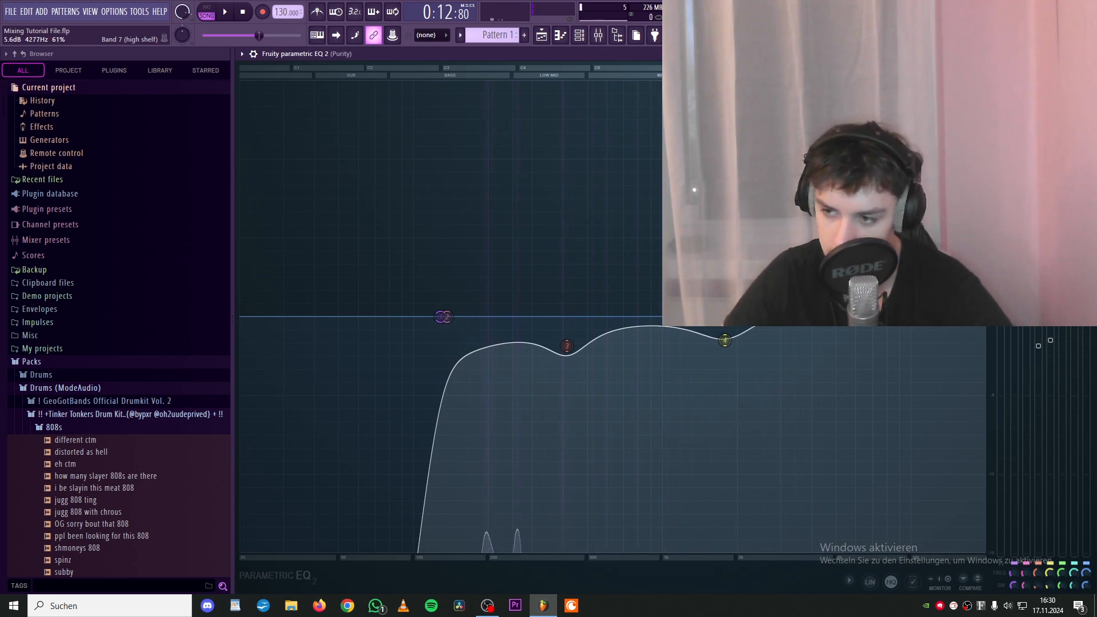
- Audition the equalized Purity track during playback and close the EQ
key("space")
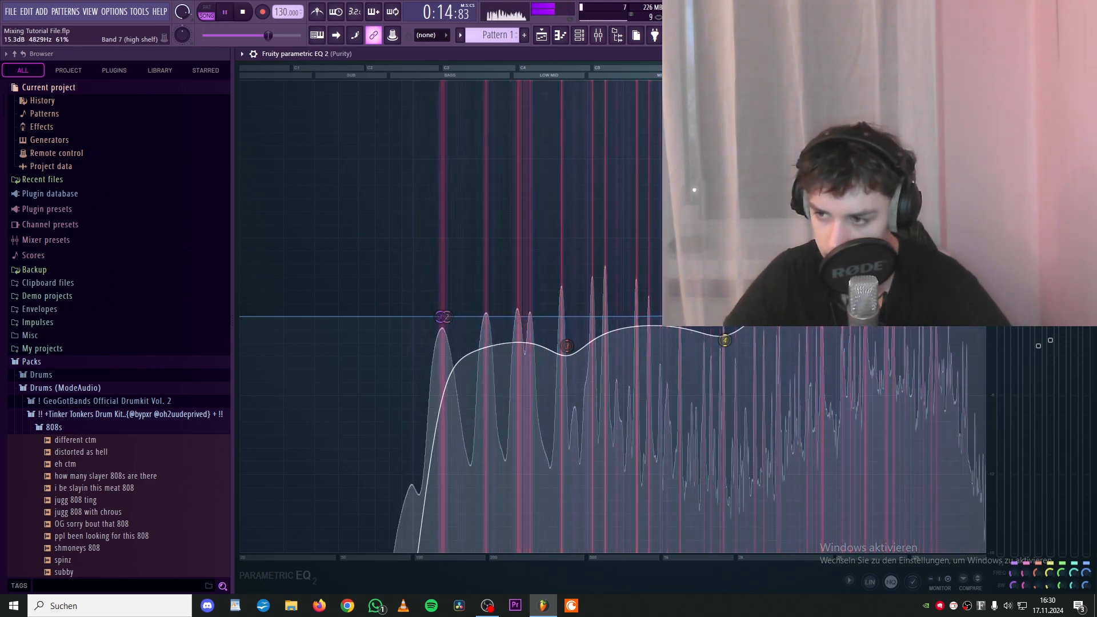
key("space")
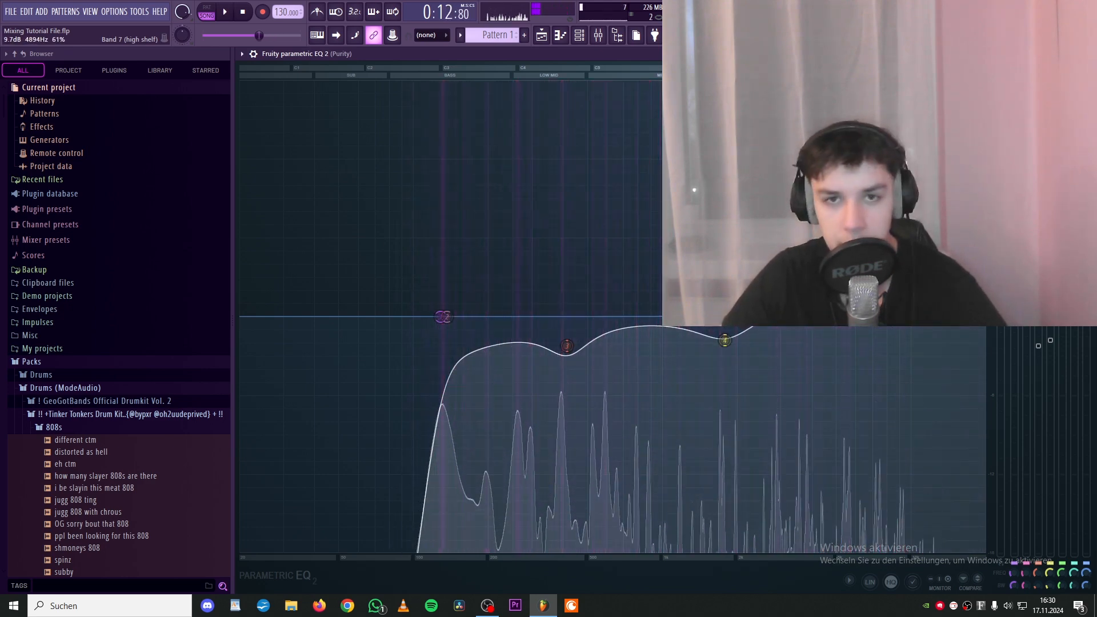
key("space")
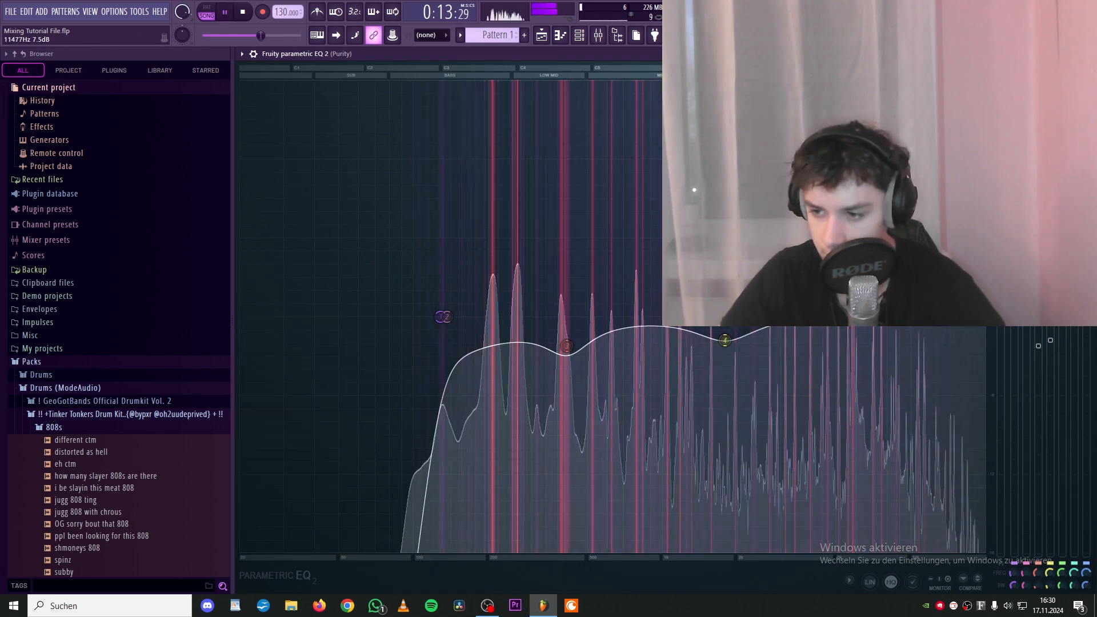
key("space")
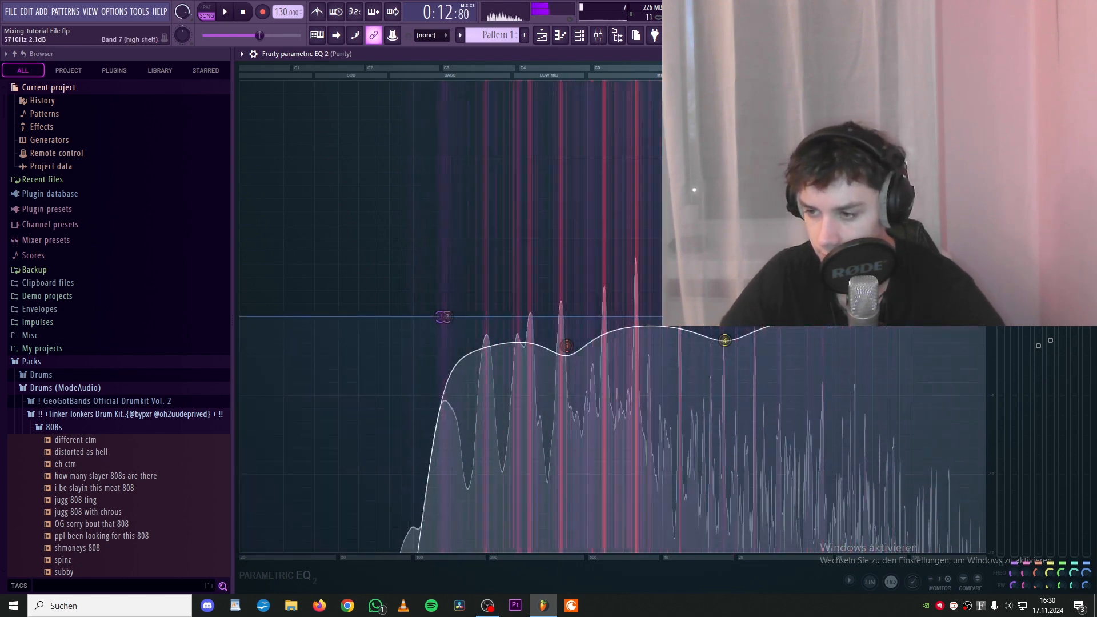
key("Escape")
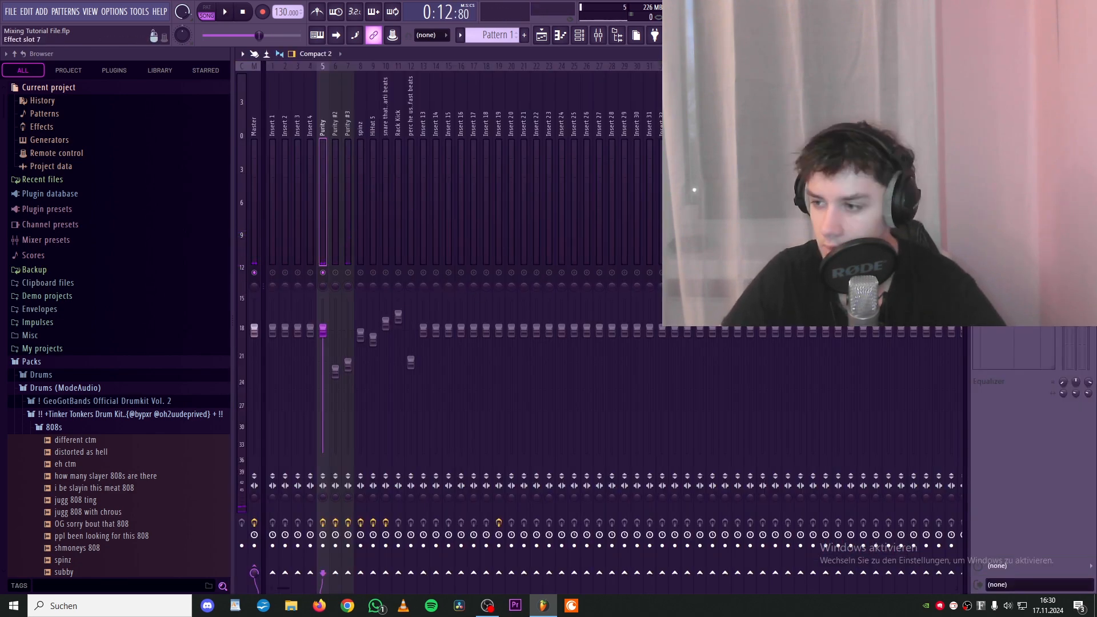
- Set the TAL Reverb 4 wet level on the Purity insert to about 20% and play back to listen
mouse_move(624, 275)
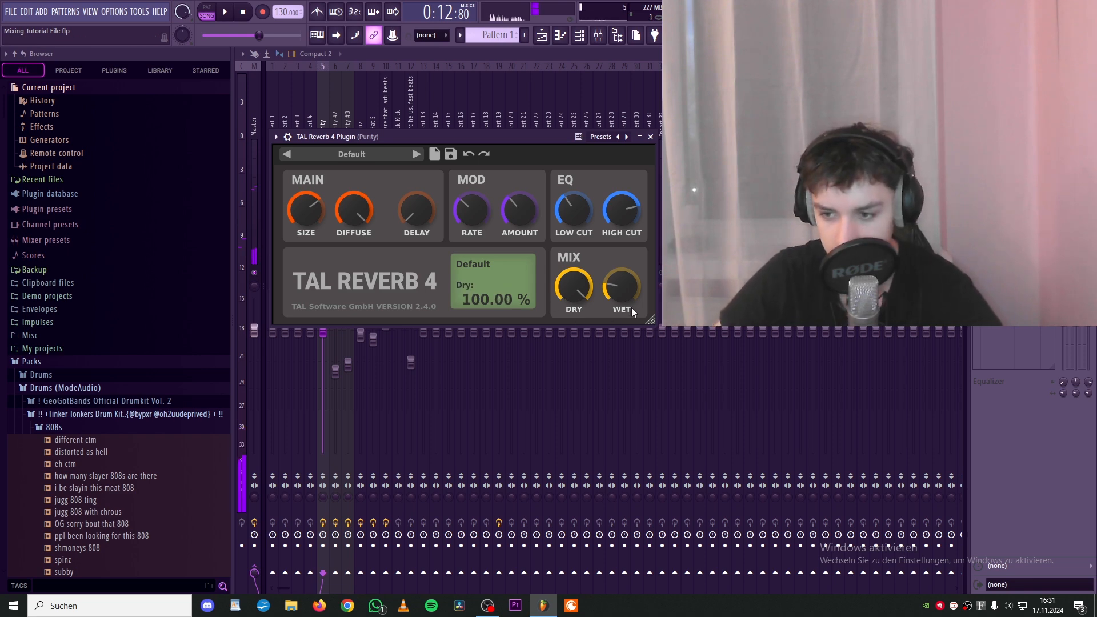
mouse_move(622, 290)
left_mouse_down()
mouse_move(613, 228)
mouse_move(625, 293)
left_mouse_up()
key("space")
- Close the TAL Reverb 4 window and play the beat back briefly to listen
key("space")
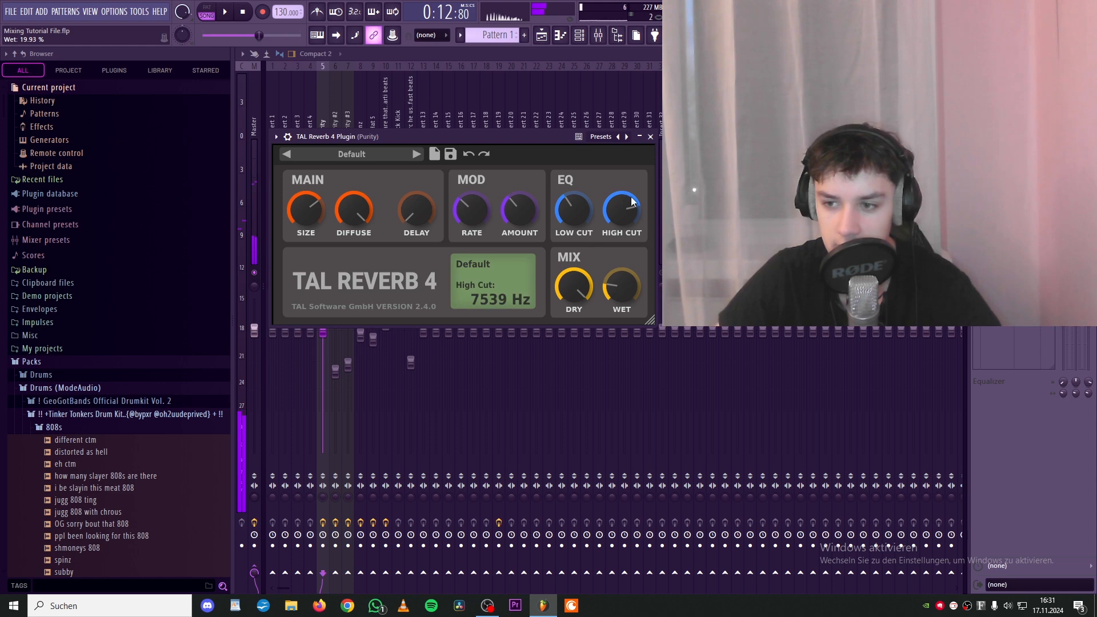
left_click(651, 136)
key("space")
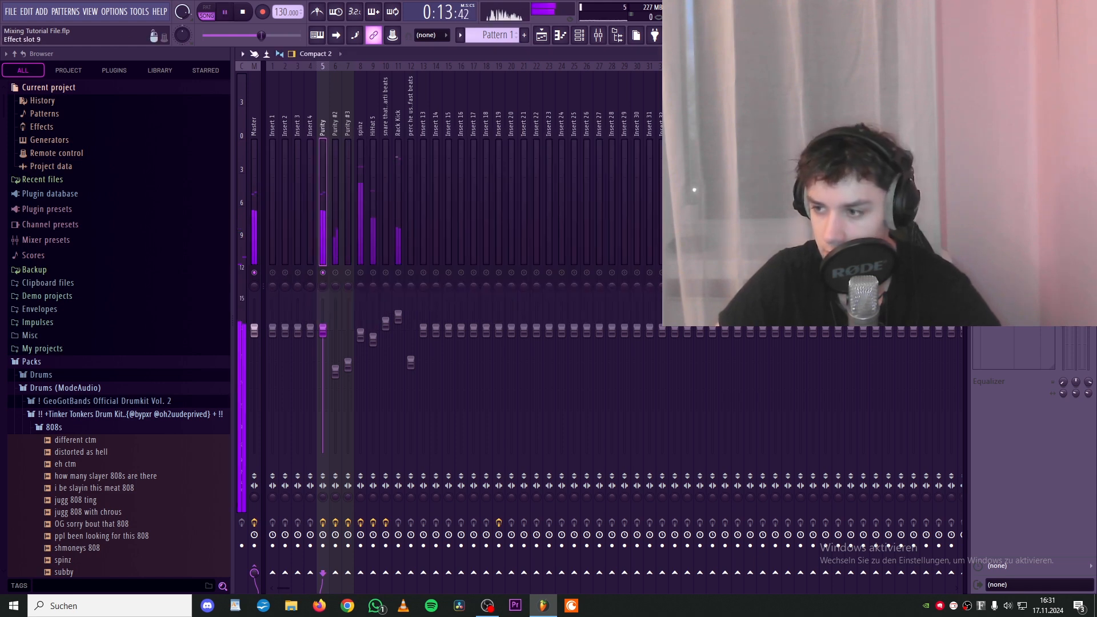
key("space")
- Open Fruity Delay 3 on the Purity insert and raise its wet level while playing back to check
left_click(1023, 140)
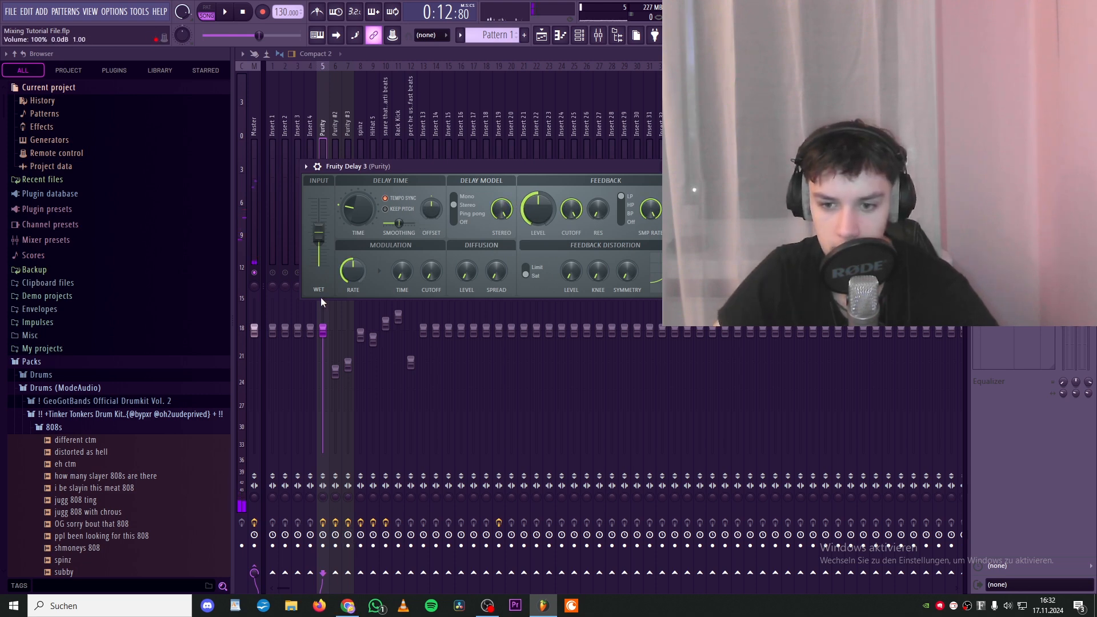
key("space")
left_click_drag(318, 231, 318, 198)
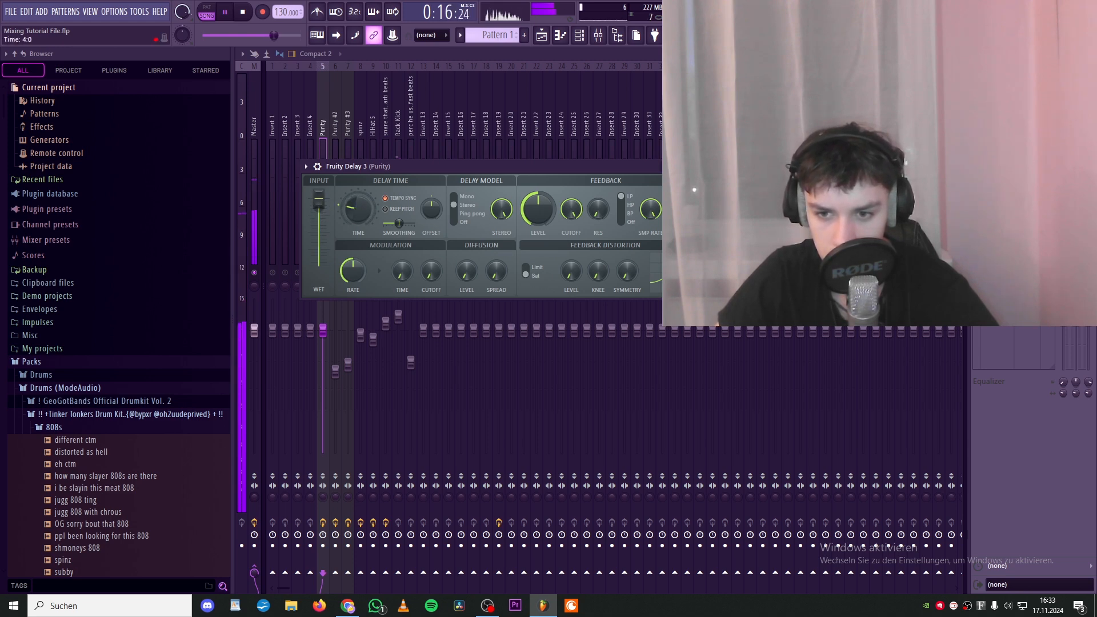
key("space")
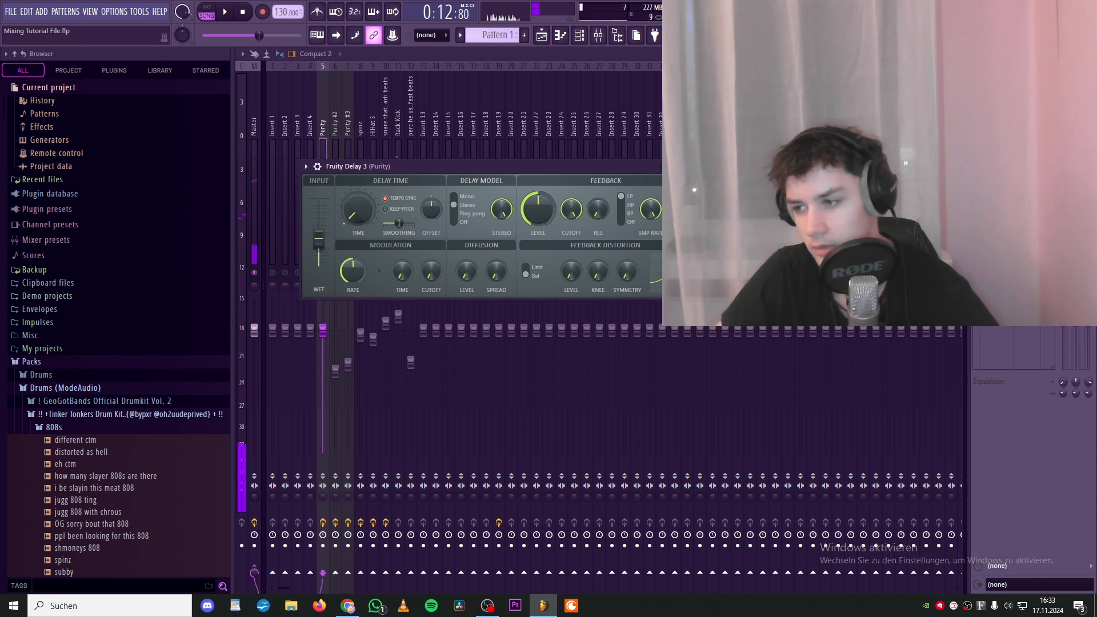
- Inspect the Parametric EQ 2 curves on the Purity #2 and Purity #3 inserts
left_click(341, 277)
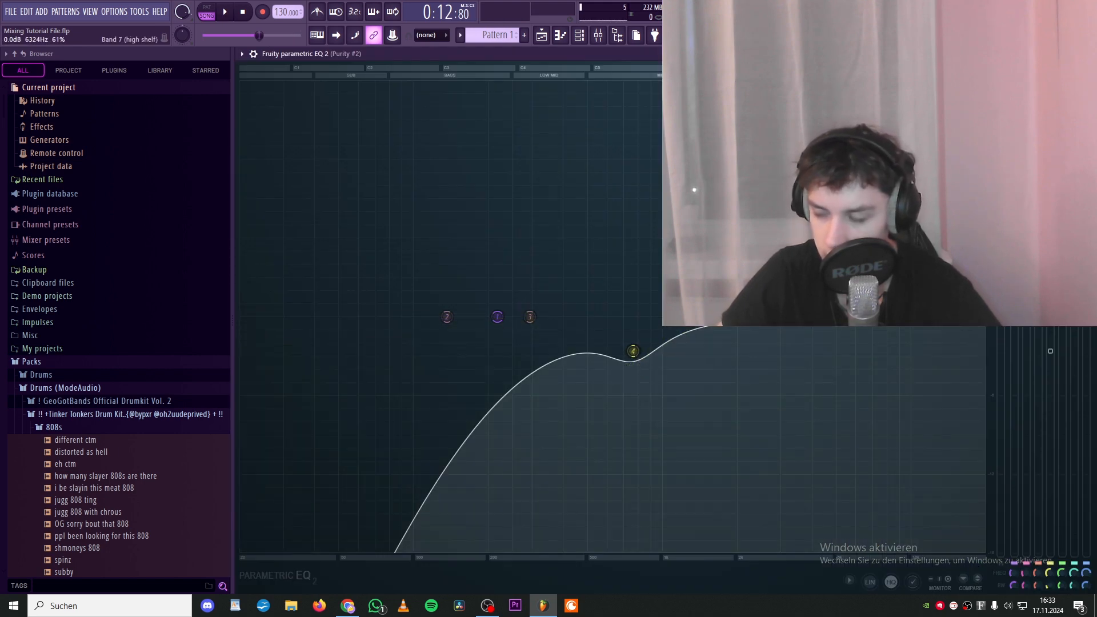
key("Escape")
left_click(346, 246)
left_click(1028, 87)
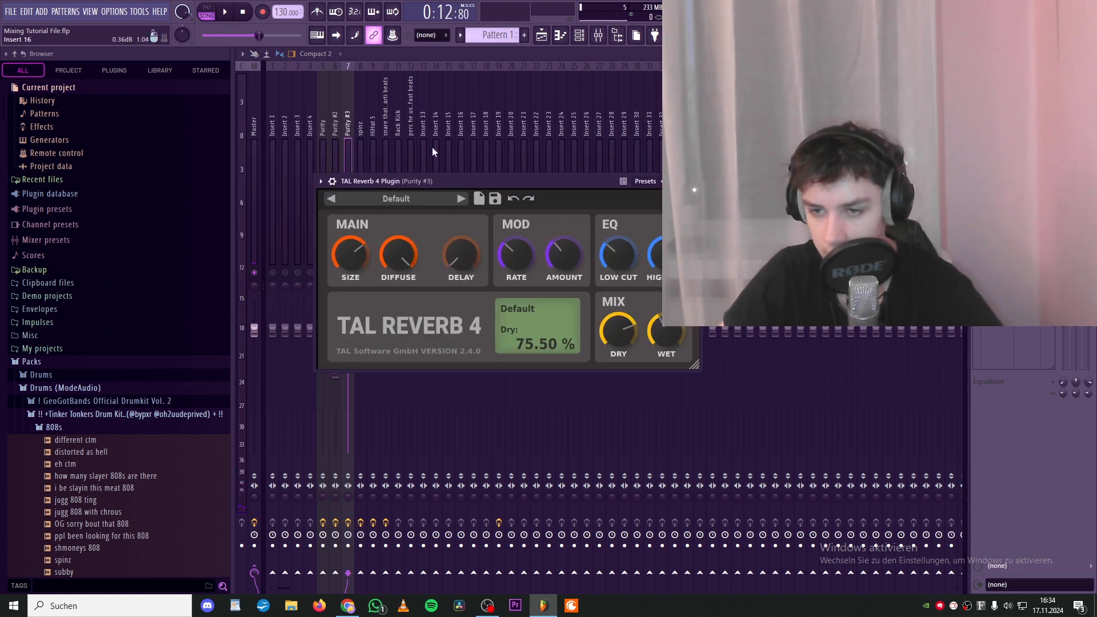
left_click_drag(432, 146, 333, 341)
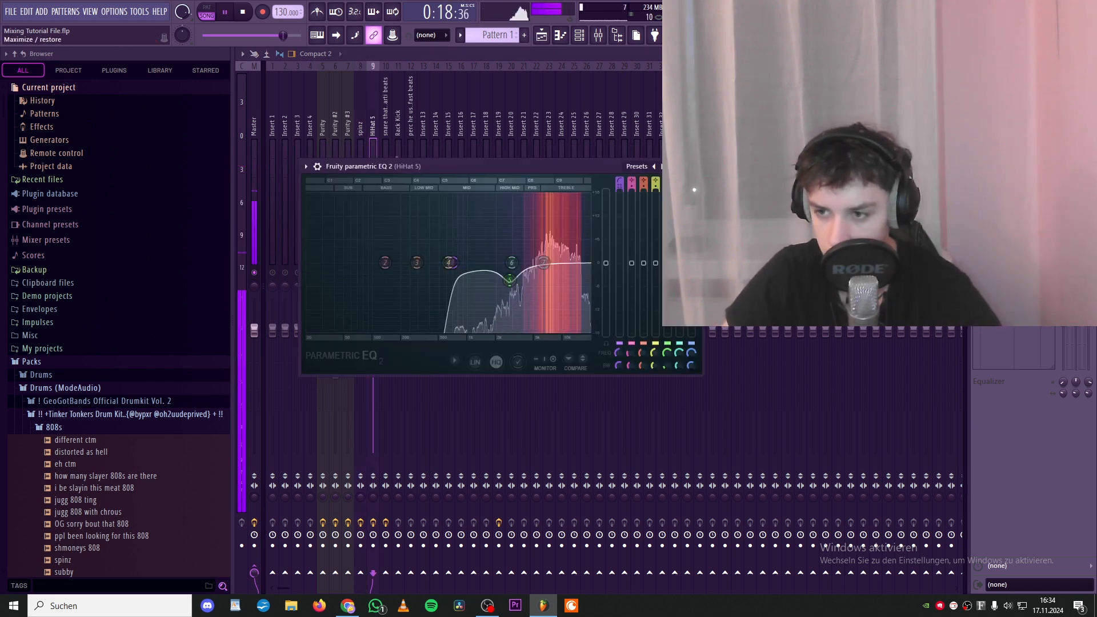
- Review the Parametric EQ 2 settings on the HiHat 5 and snare inserts during playback
left_click(684, 166)
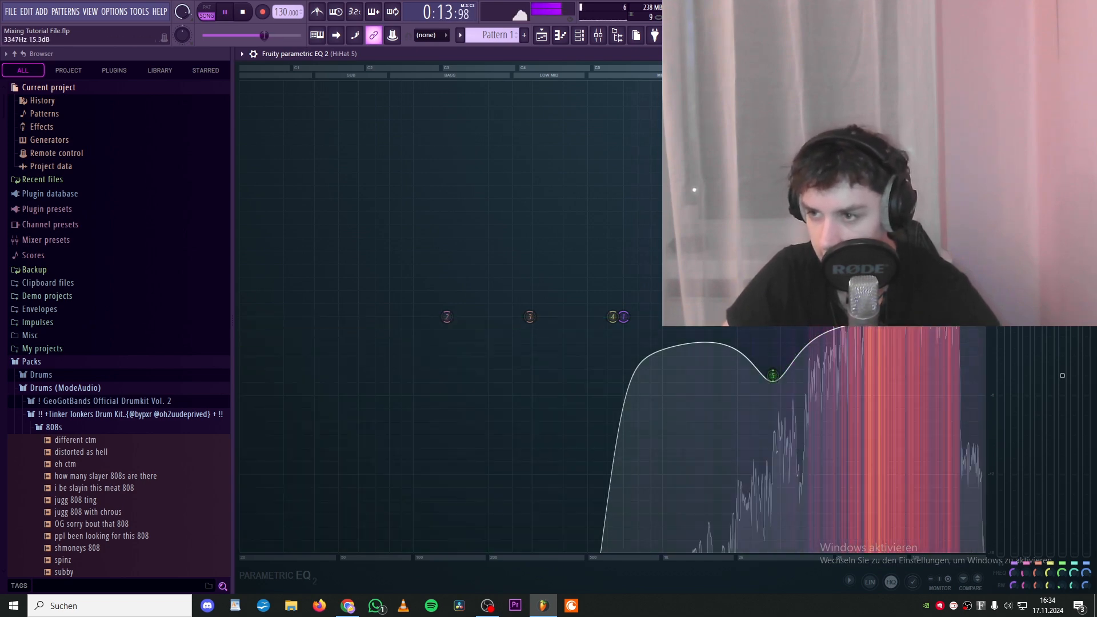
key("Escape")
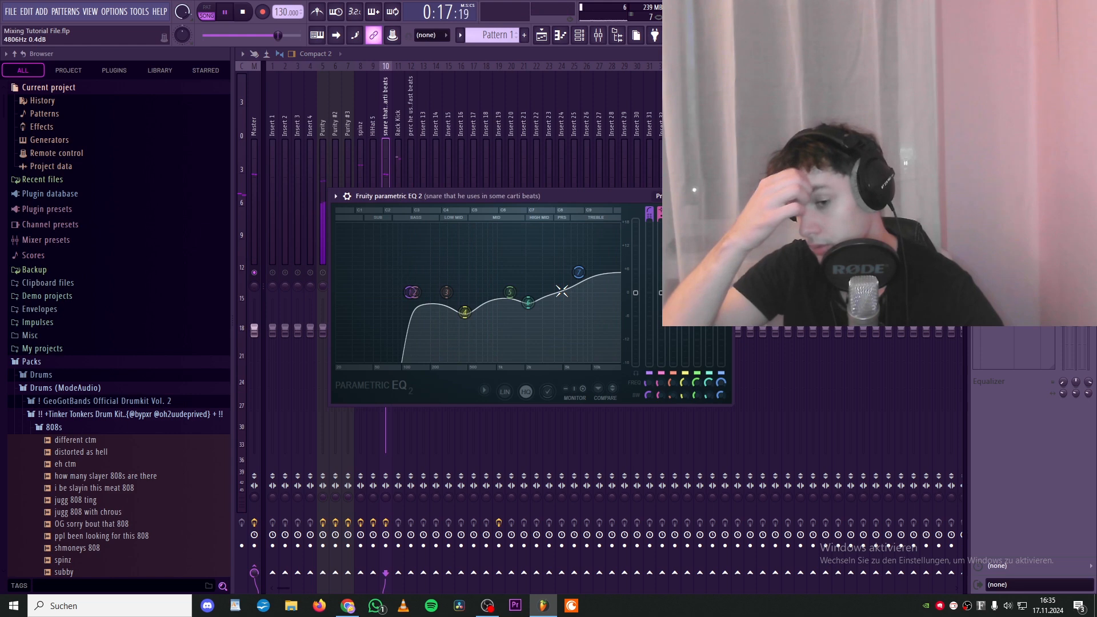
key("space")
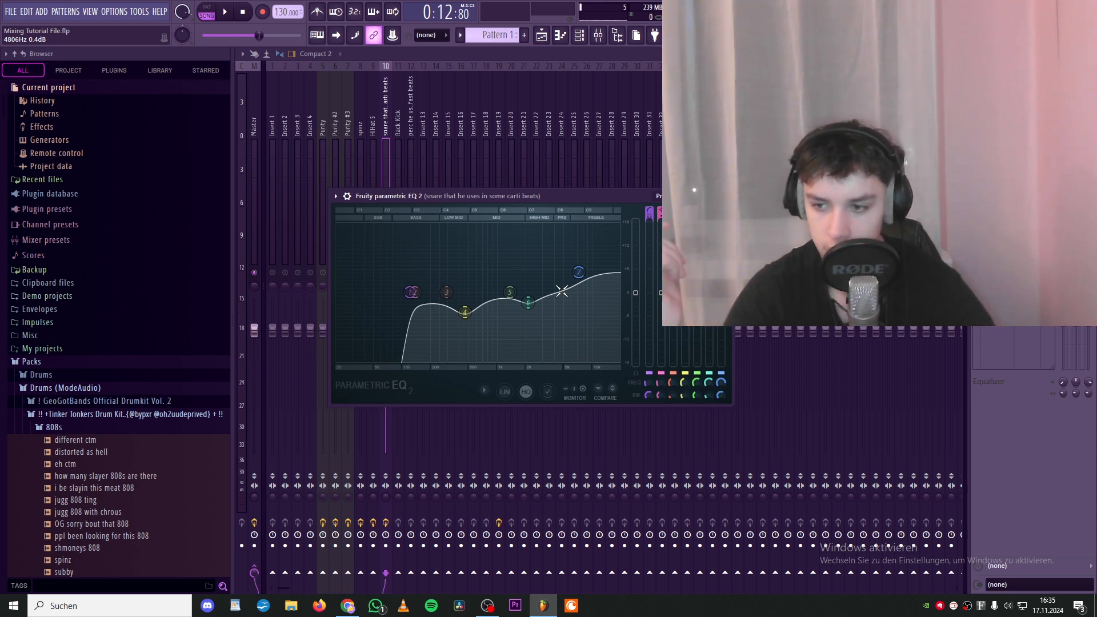
left_click(726, 196)
left_click(399, 236)
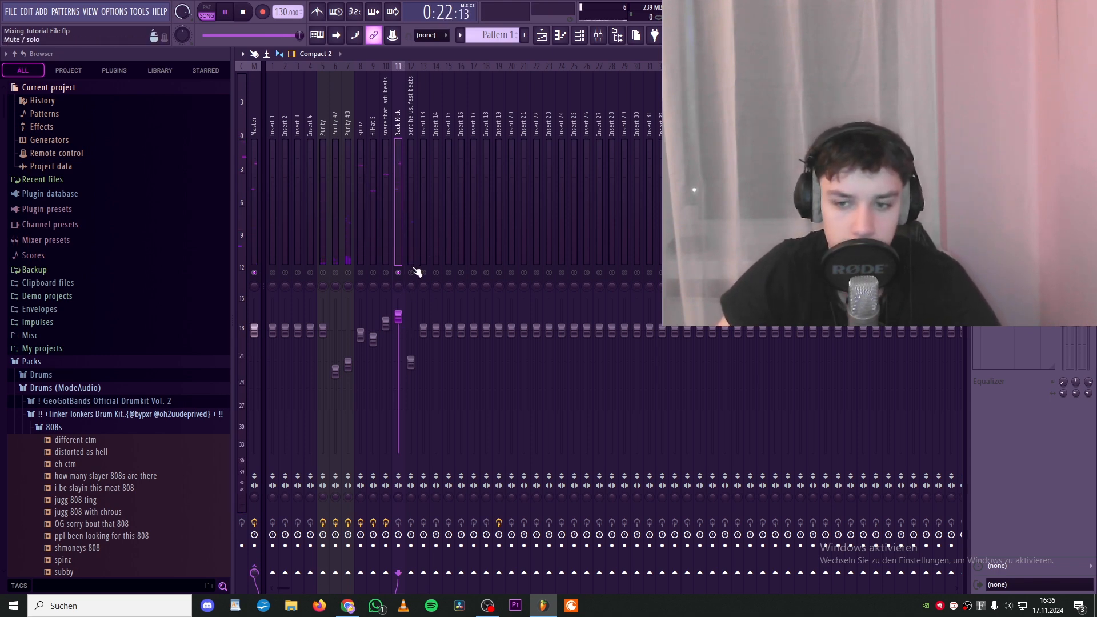
key("space")
- Compare each channel's fader level across the mixer and play back the full mix
left_click(412, 277)
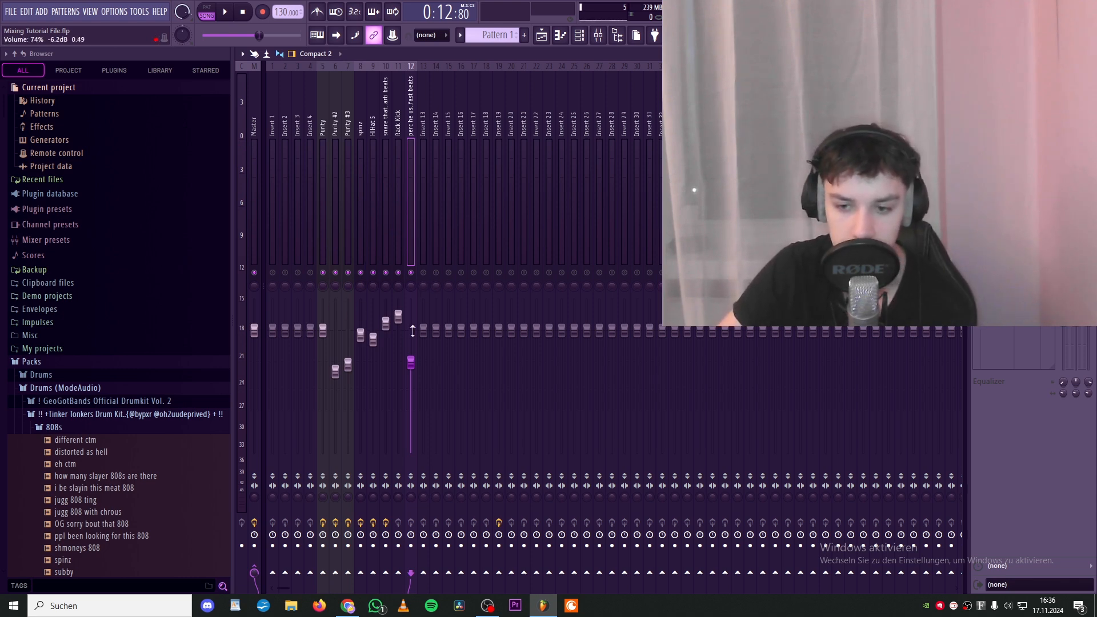
left_click(324, 246)
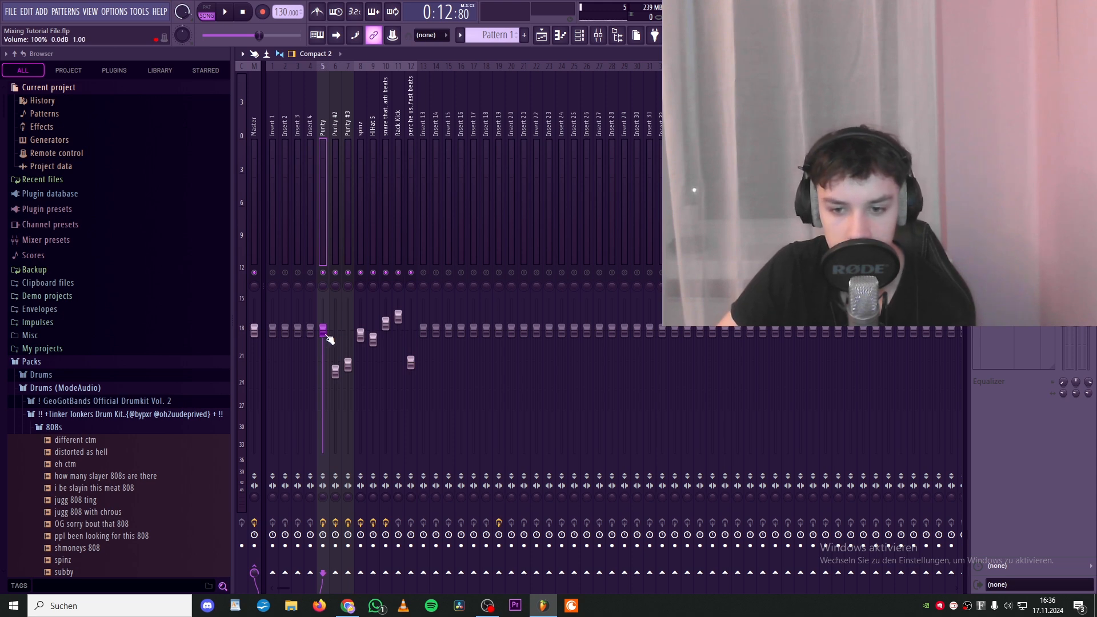
left_click(336, 361)
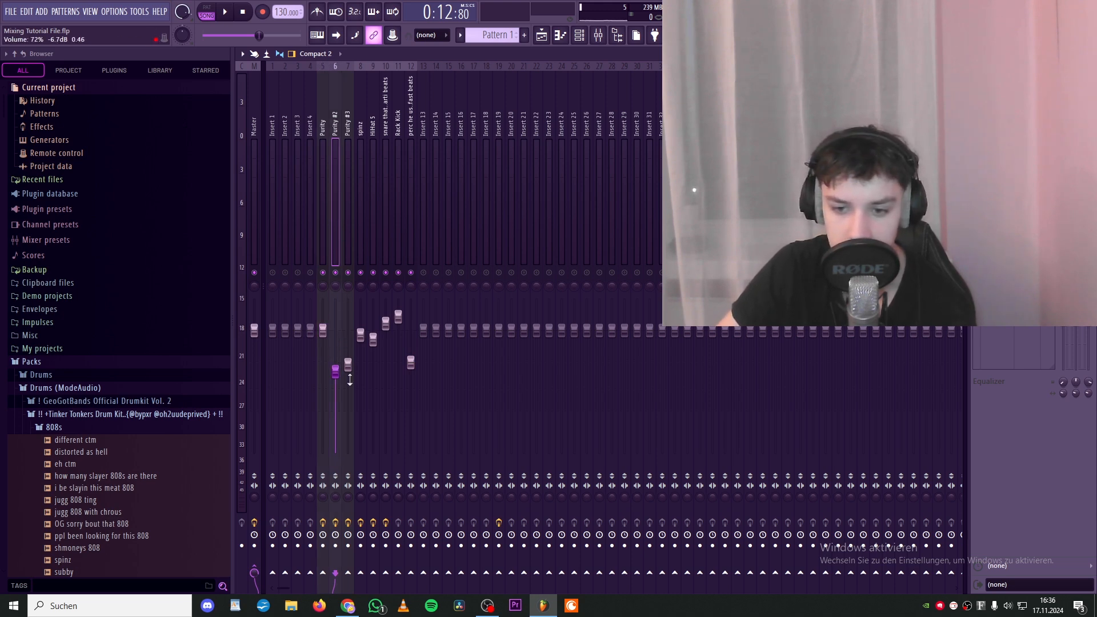
left_click(360, 335)
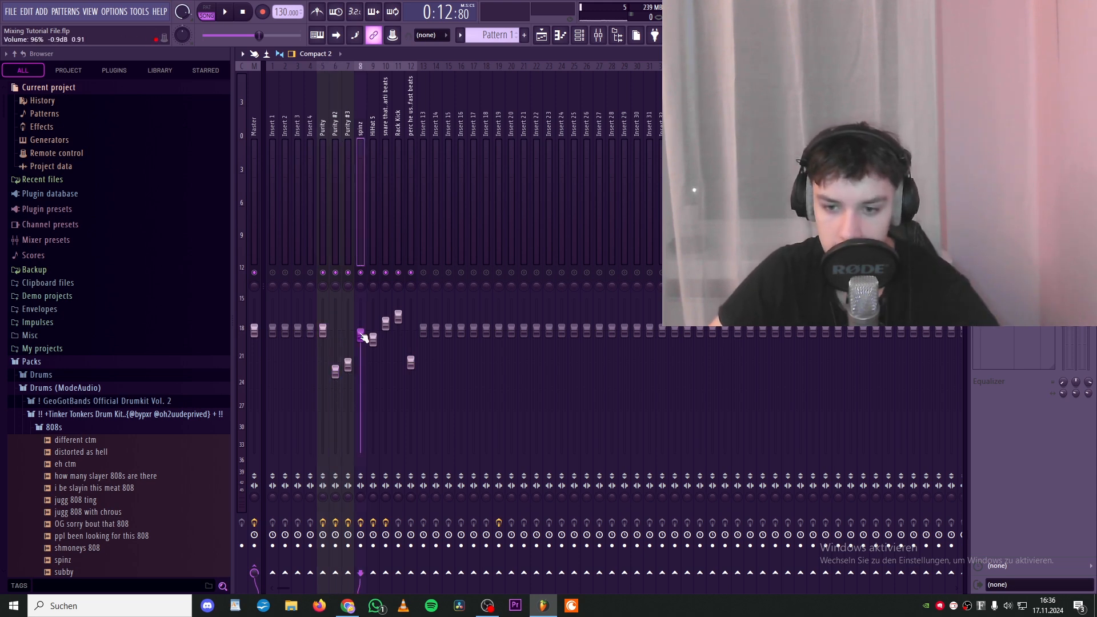
left_click_drag(364, 336, 379, 351)
left_click(399, 225)
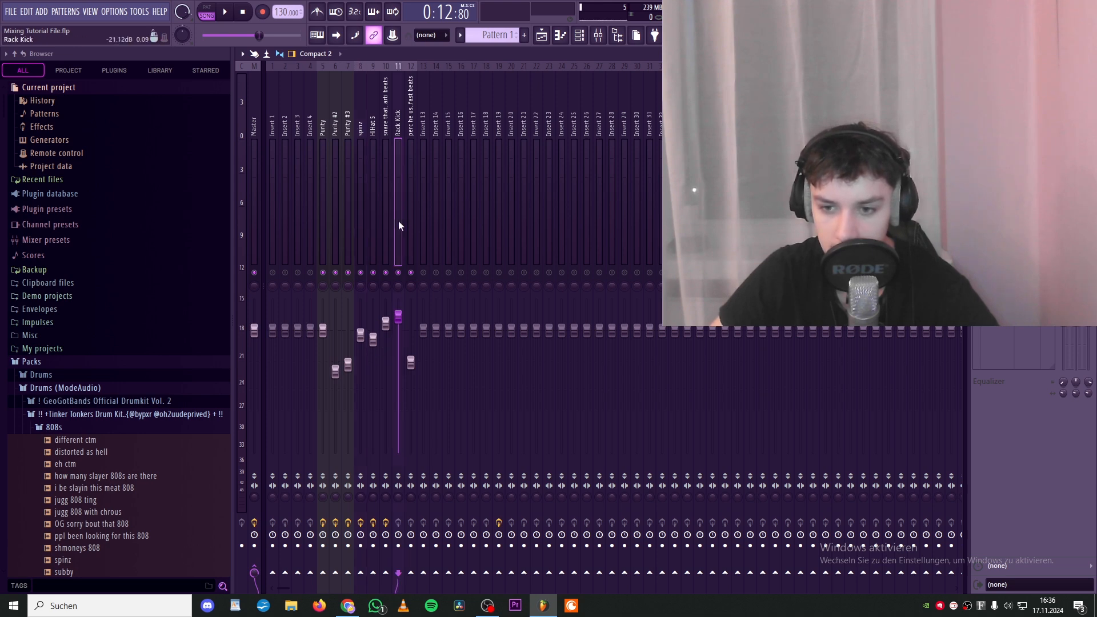
left_click(392, 301)
key("space")
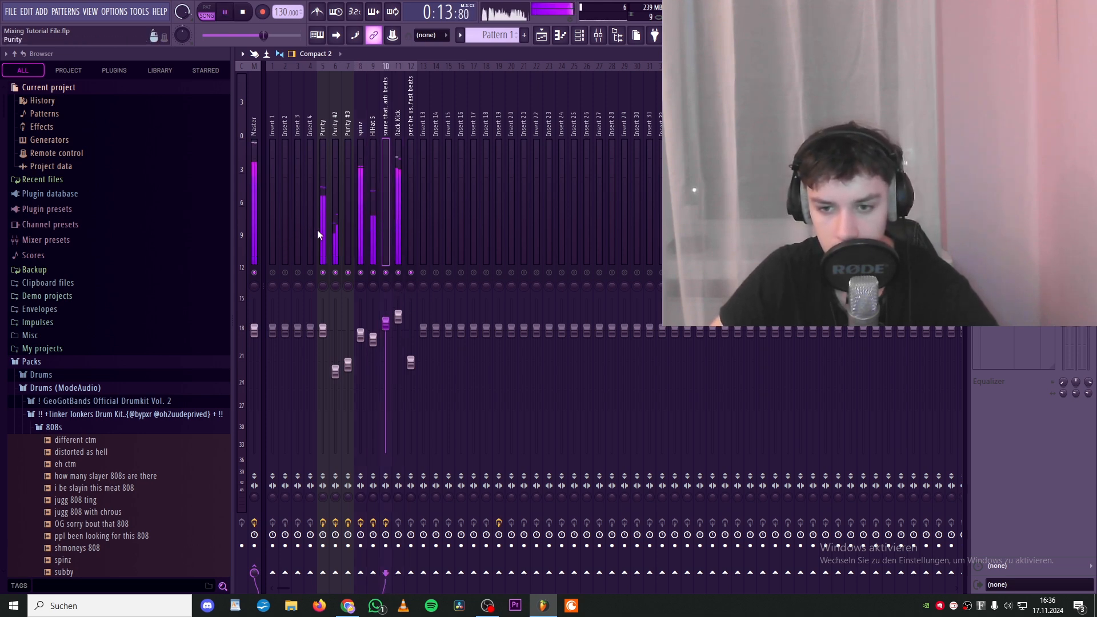
left_click(252, 213)
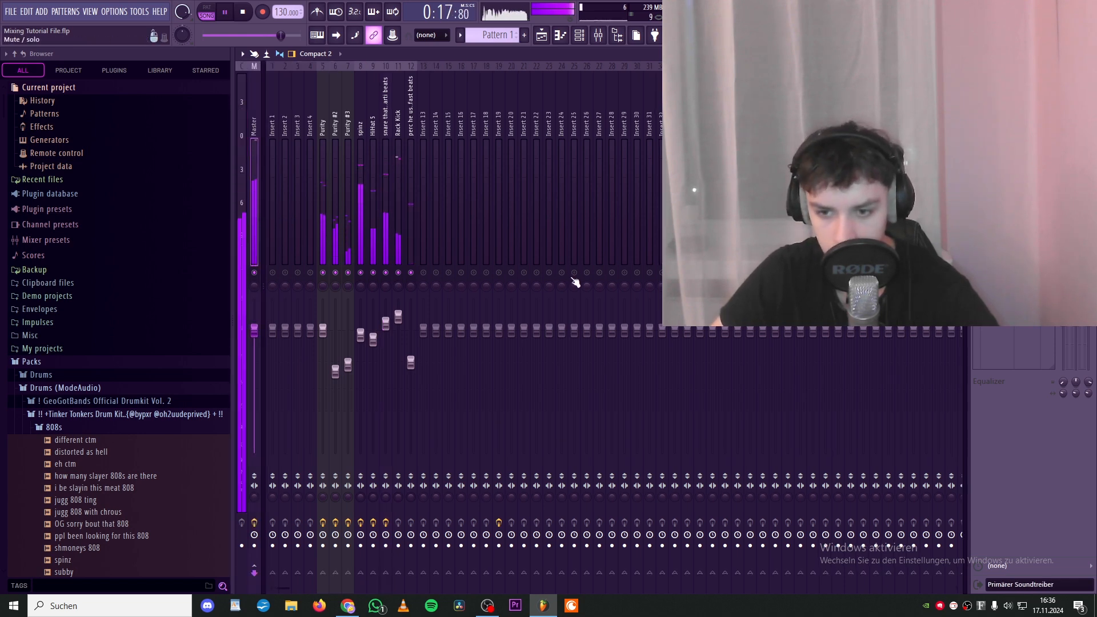
key("space")
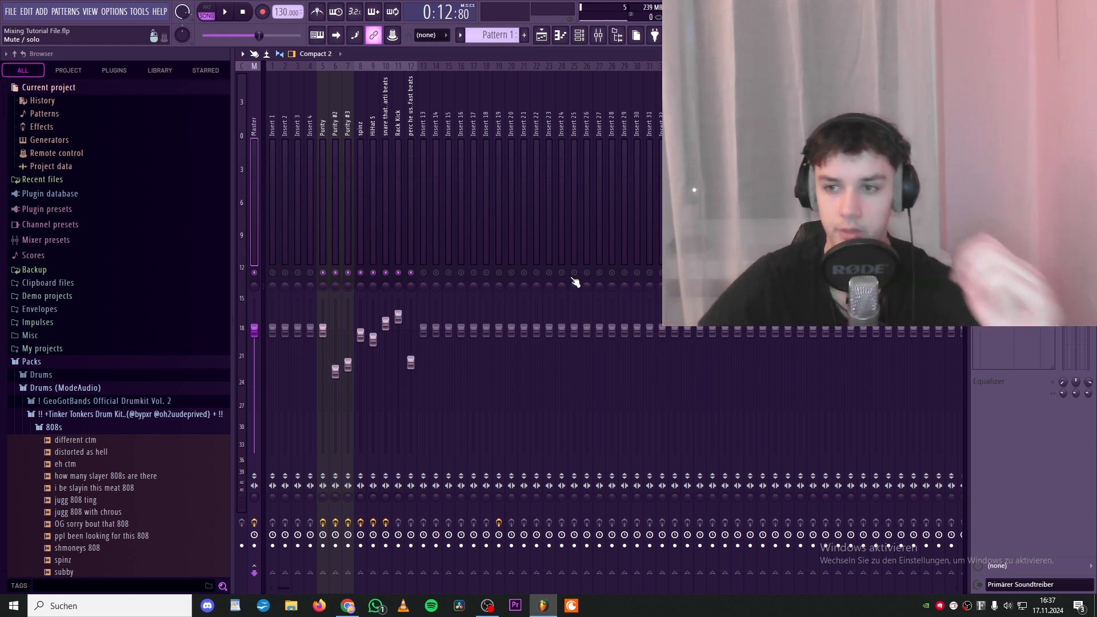
- Switch from the mixer to the Playlist arrangement view
key("F5")
key("F6")
key("F9")
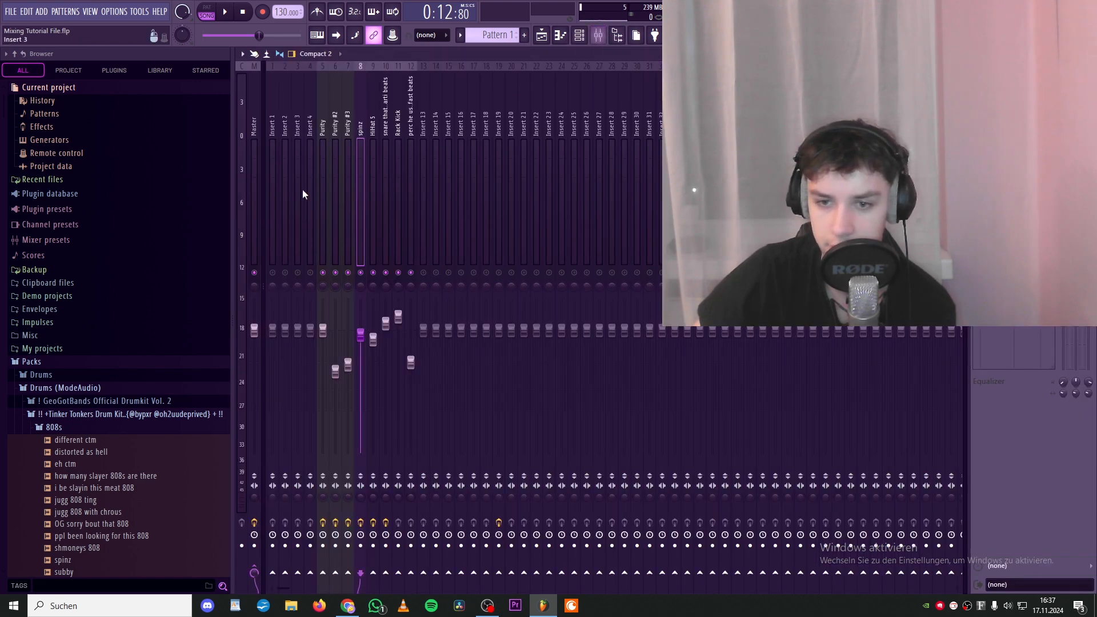
left_click(542, 35)
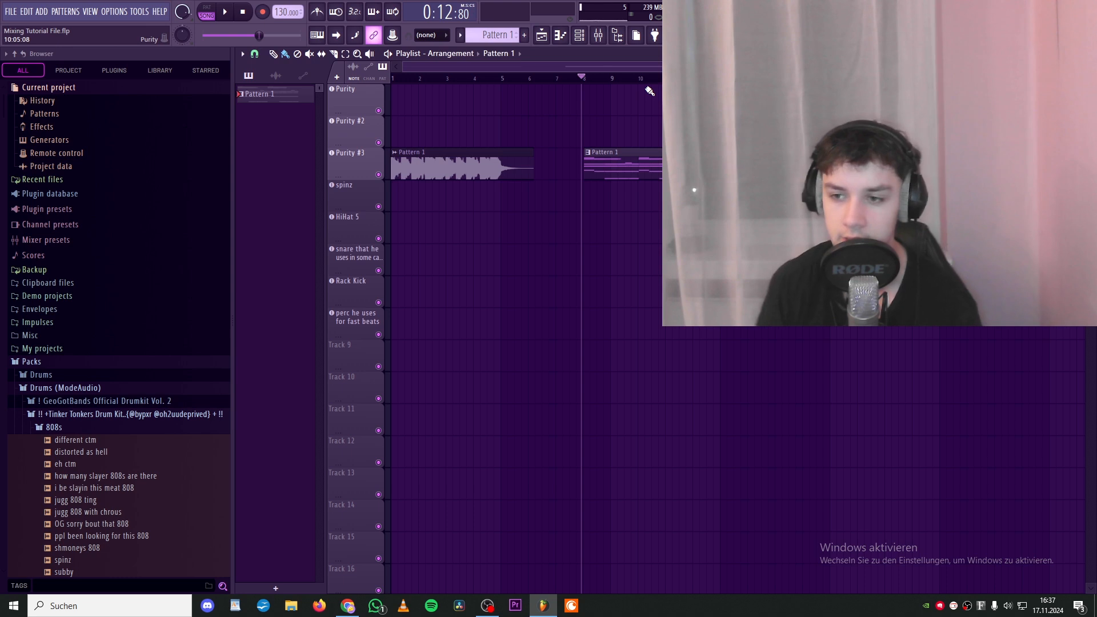